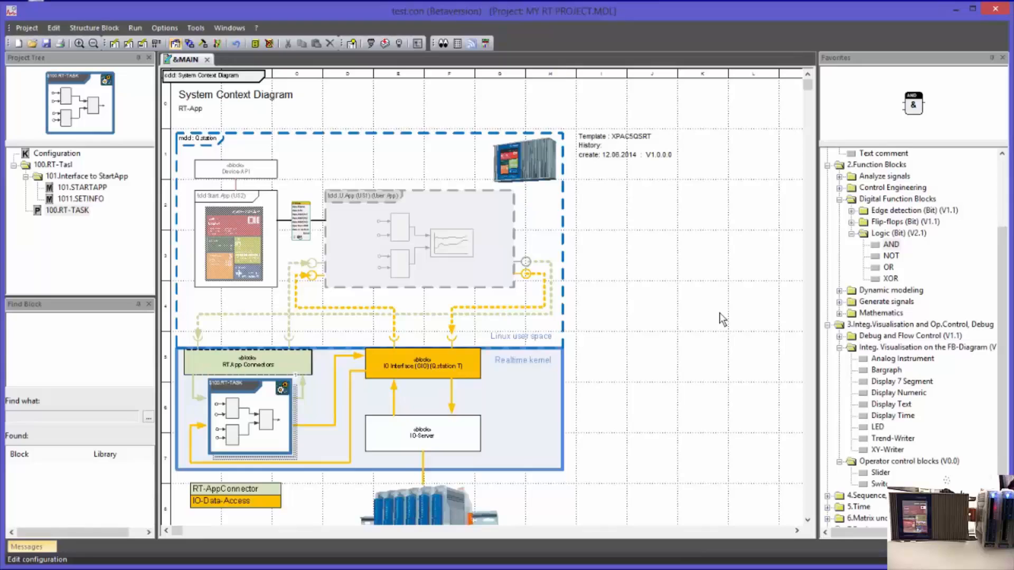
# Step: Preview the Configuration, 100.RT-TASK and 101.STARTAPP entries of the project tree
pyautogui.click(53, 154)
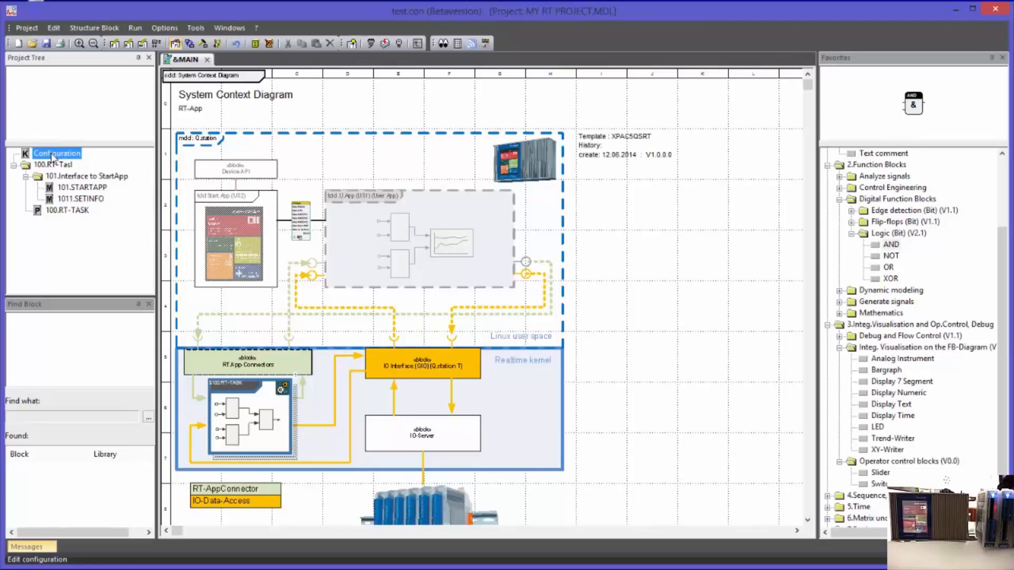
pyautogui.click(61, 212)
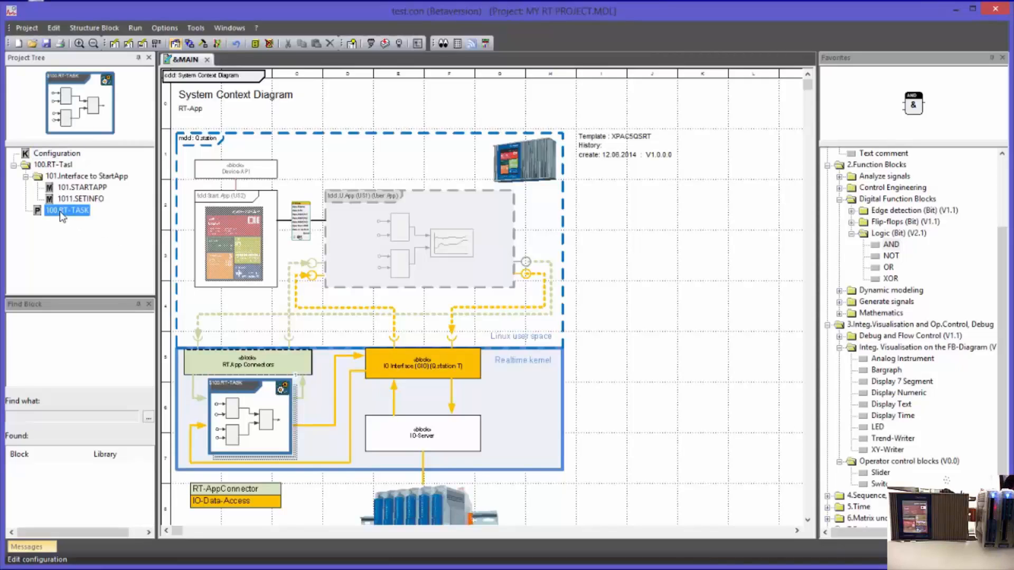
pyautogui.click(76, 189)
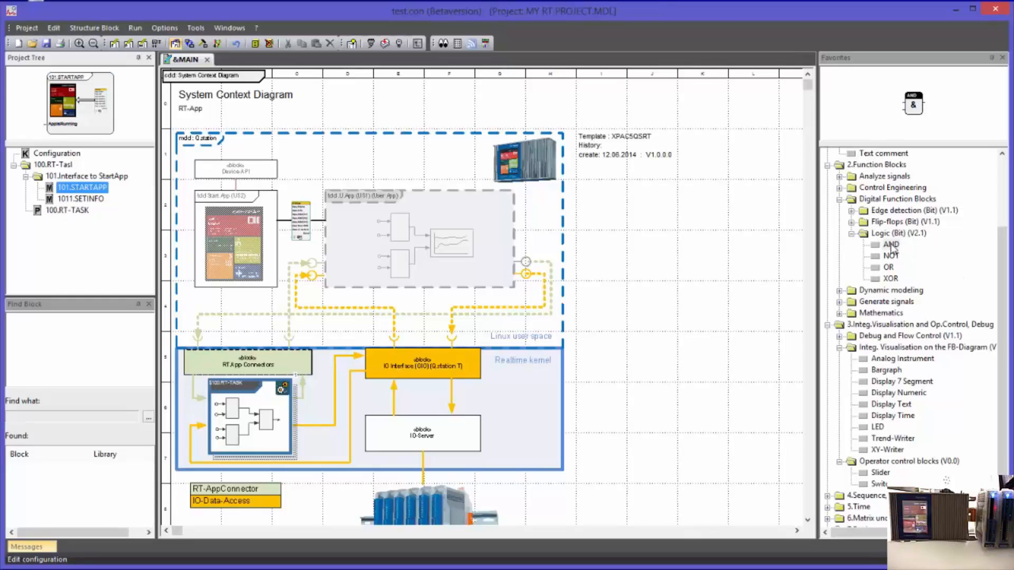
# Step: Preview the AND logic block and the Analog Instrument, Bargraph, 7 Segment, Numeric and Text display blocks in the block library
pyautogui.click(891, 245)
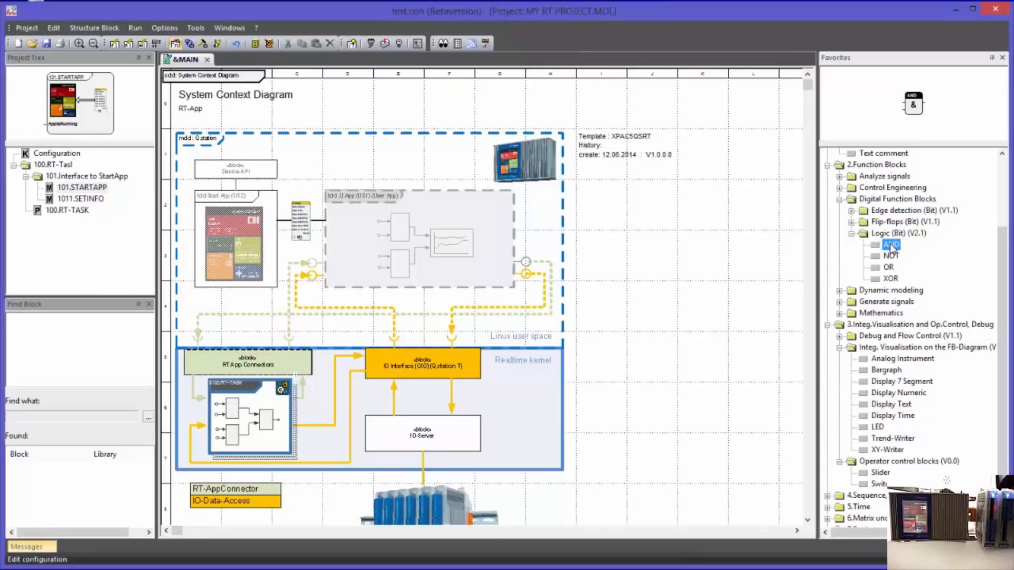
pyautogui.click(890, 383)
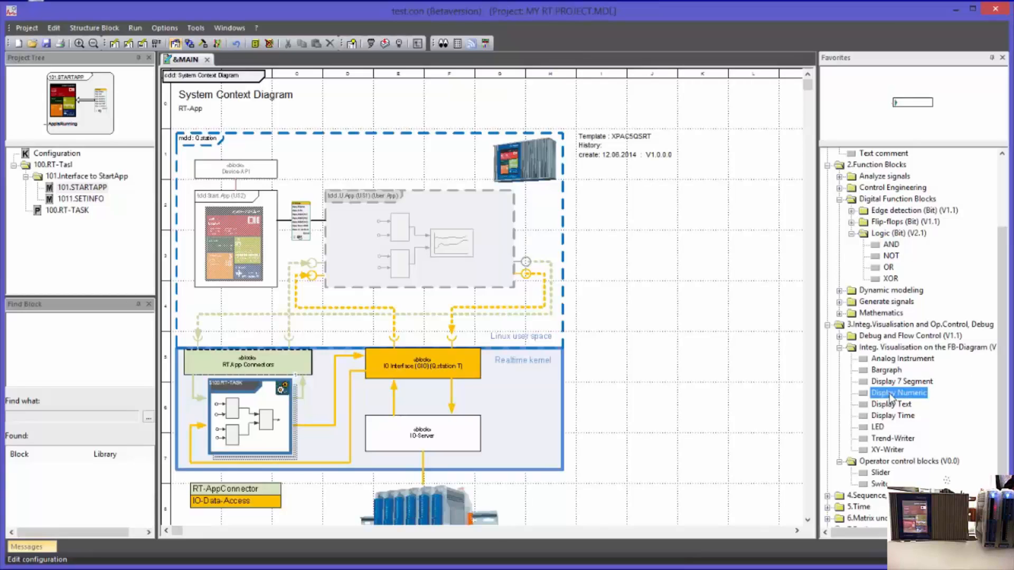
pyautogui.click(890, 371)
pyautogui.click(889, 362)
pyautogui.click(889, 383)
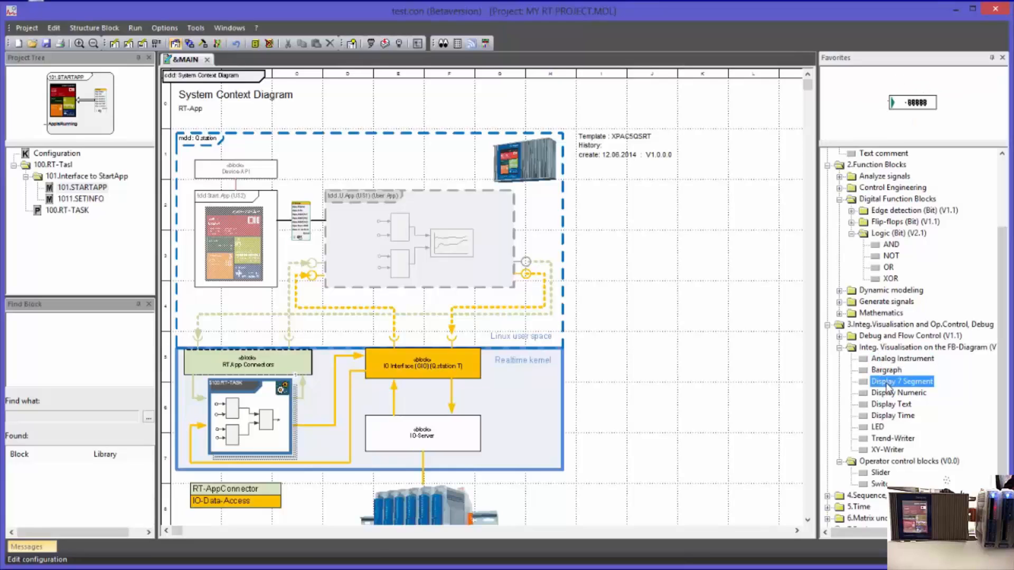
pyautogui.click(900, 395)
pyautogui.click(895, 406)
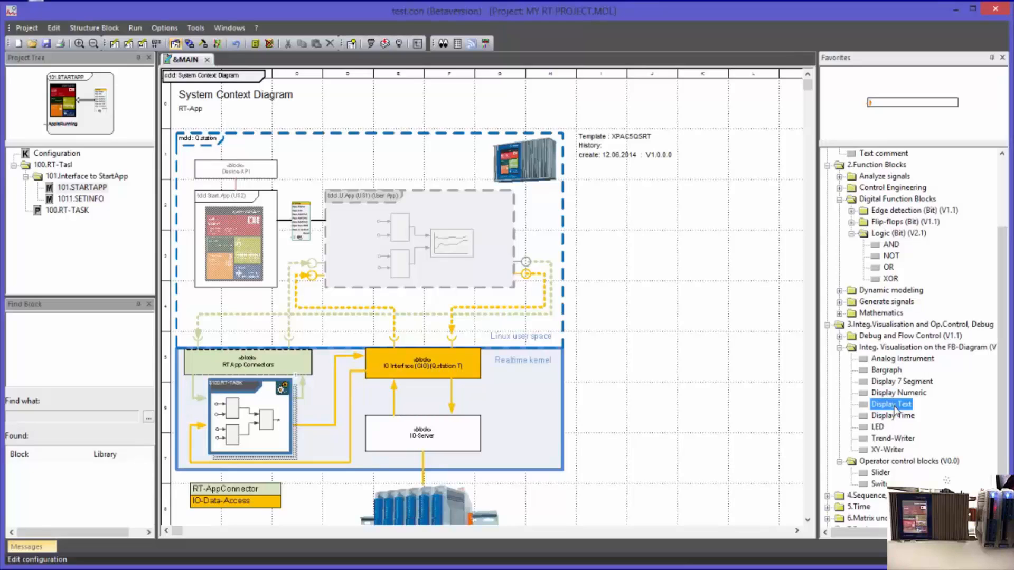
# Step: Preview the Slider block and the switch block among the operator control blocks
pyautogui.click(881, 473)
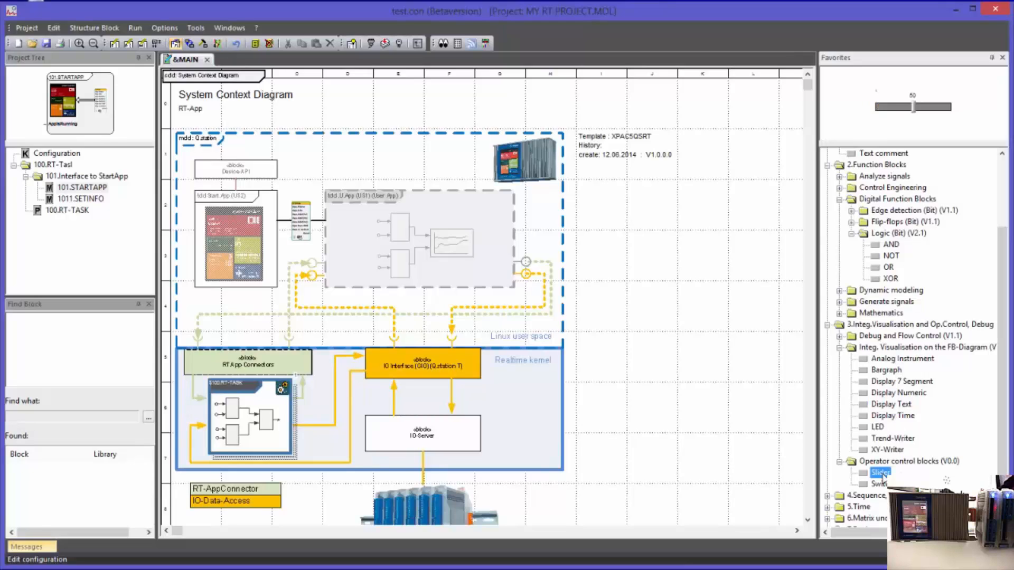
pyautogui.click(879, 484)
pyautogui.click(880, 473)
pyautogui.click(879, 483)
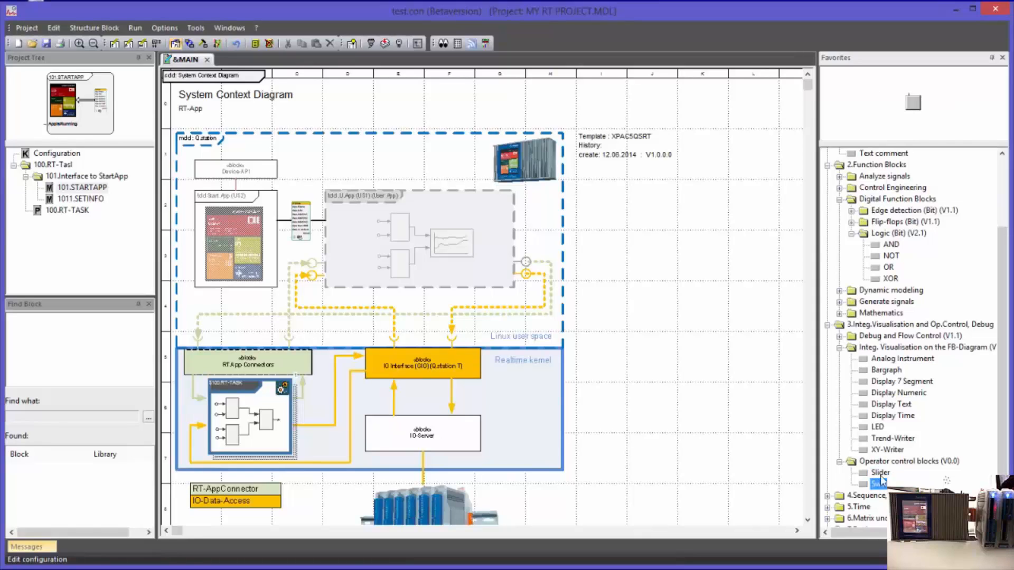
pyautogui.click(880, 472)
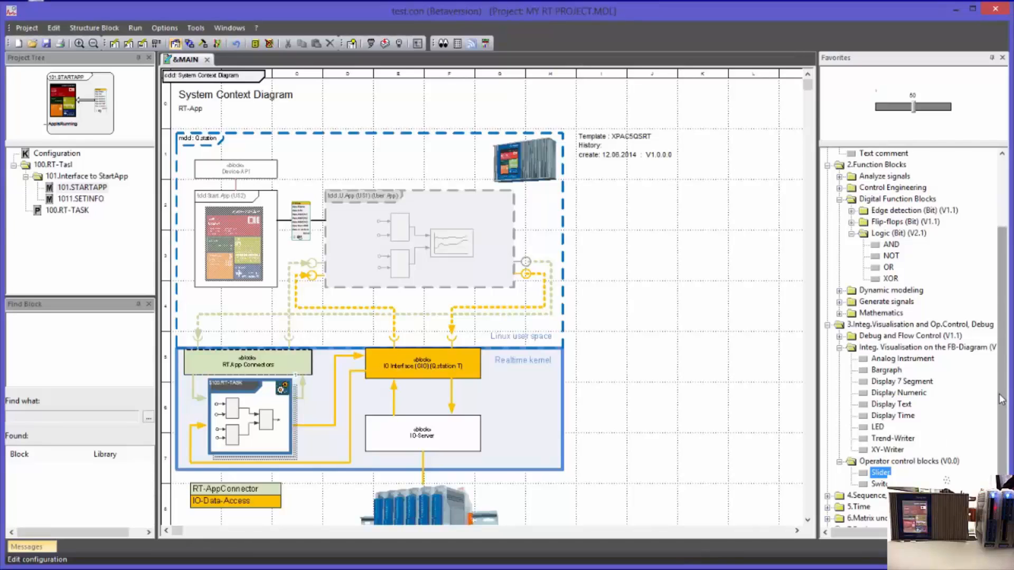
# Step: Preview the Text comment and Pin blocks in the first library group
pyautogui.moveTo(998, 399); pyautogui.dragTo(998, 312)
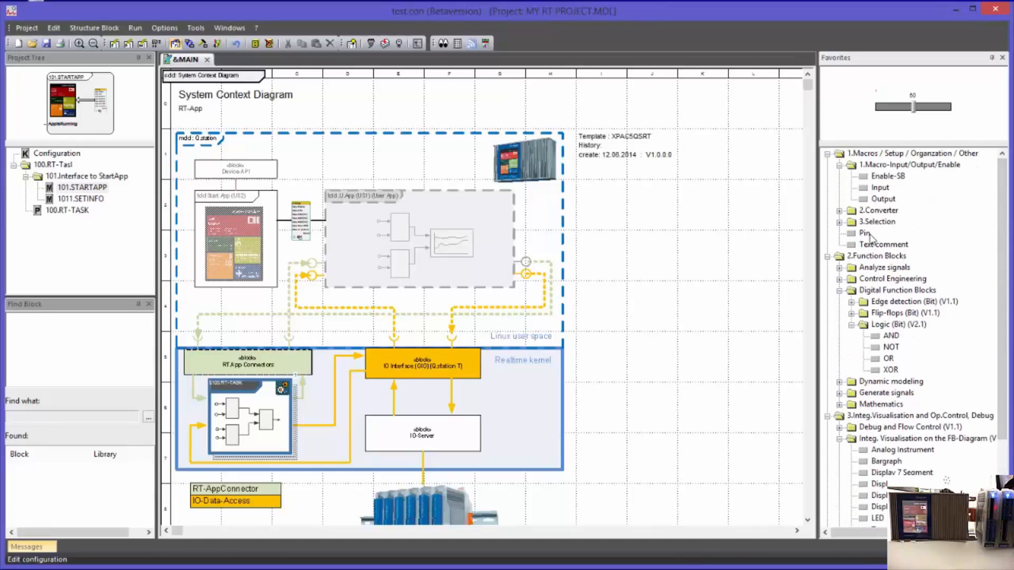
pyautogui.click(874, 245)
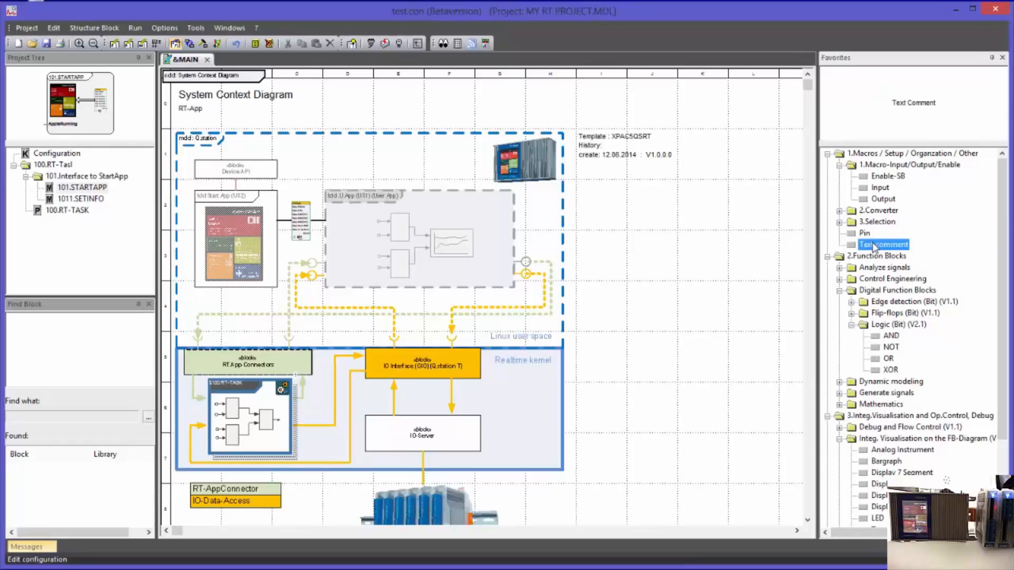
pyautogui.moveTo(876, 247); pyautogui.dragTo(866, 239)
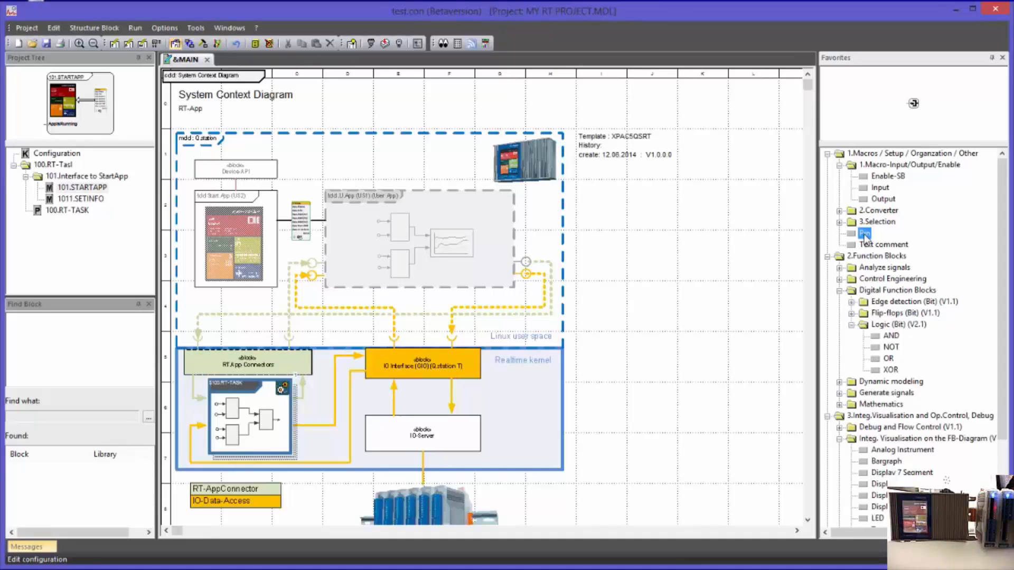
# Step: Preview the Enable-SB, Input and Output blocks for macros in the library
pyautogui.click(886, 178)
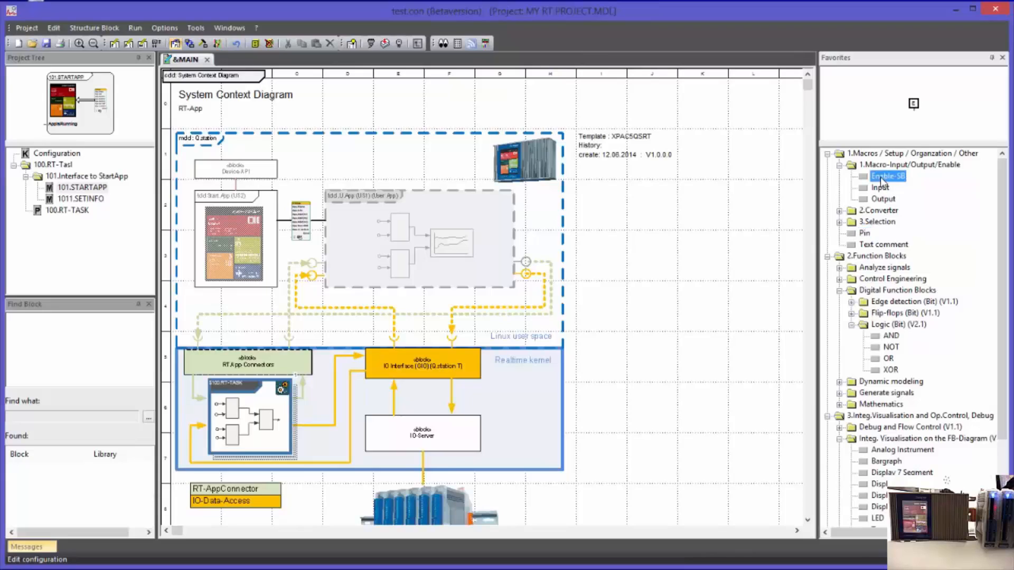
pyautogui.click(883, 190)
pyautogui.click(883, 201)
pyautogui.click(881, 190)
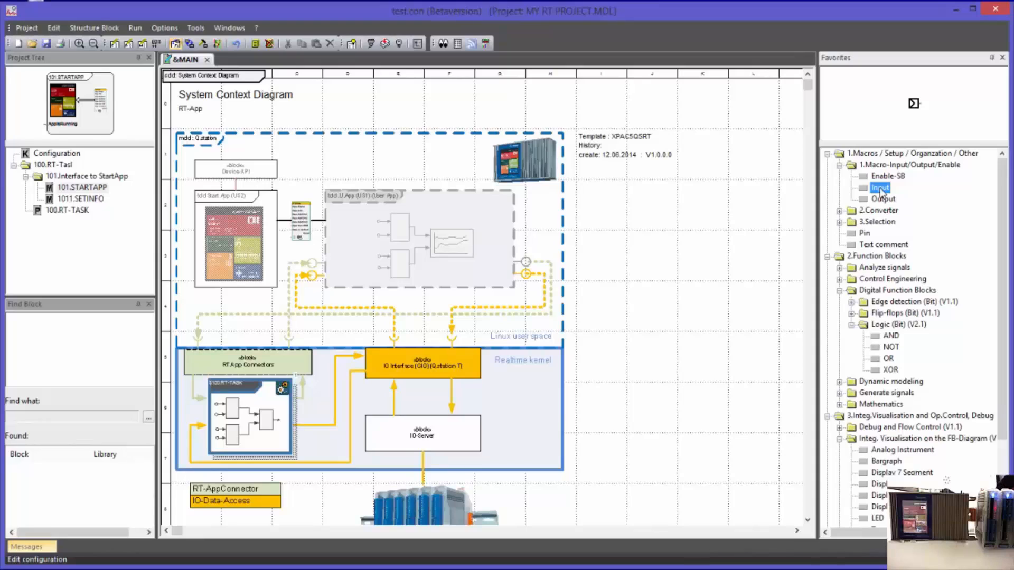
pyautogui.click(885, 200)
pyautogui.click(880, 189)
pyautogui.click(888, 177)
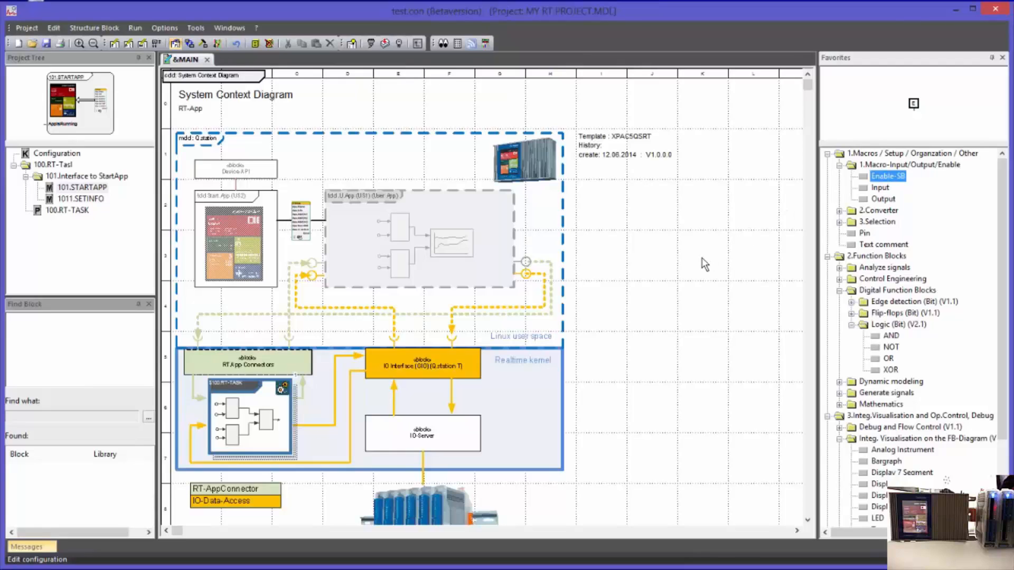
# Step: Try to place an AND block on the empty area of the system context diagram in the configuration
pyautogui.click(42, 154)
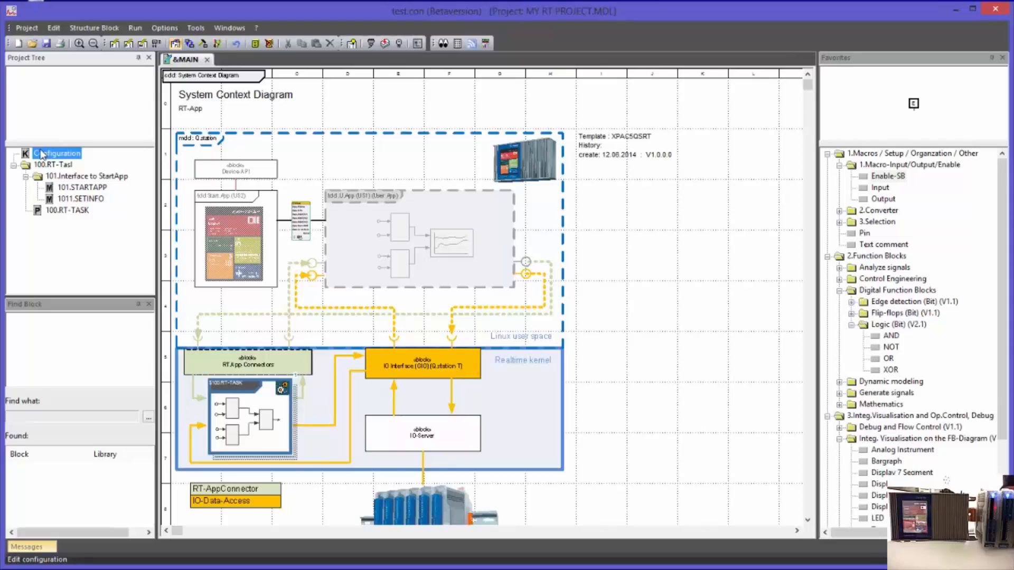
pyautogui.click(75, 211)
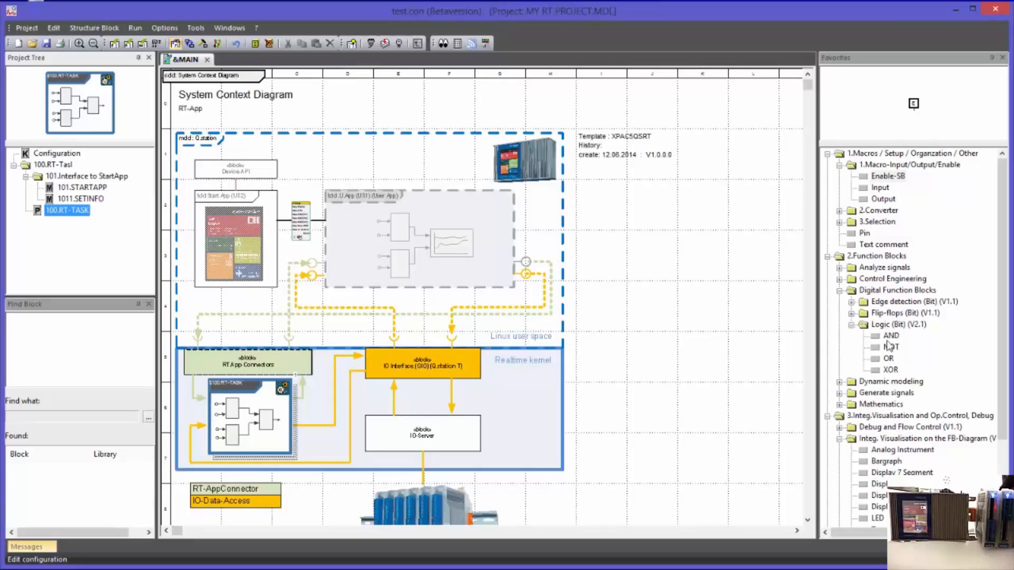
pyautogui.moveTo(890, 336); pyautogui.dragTo(668, 277)
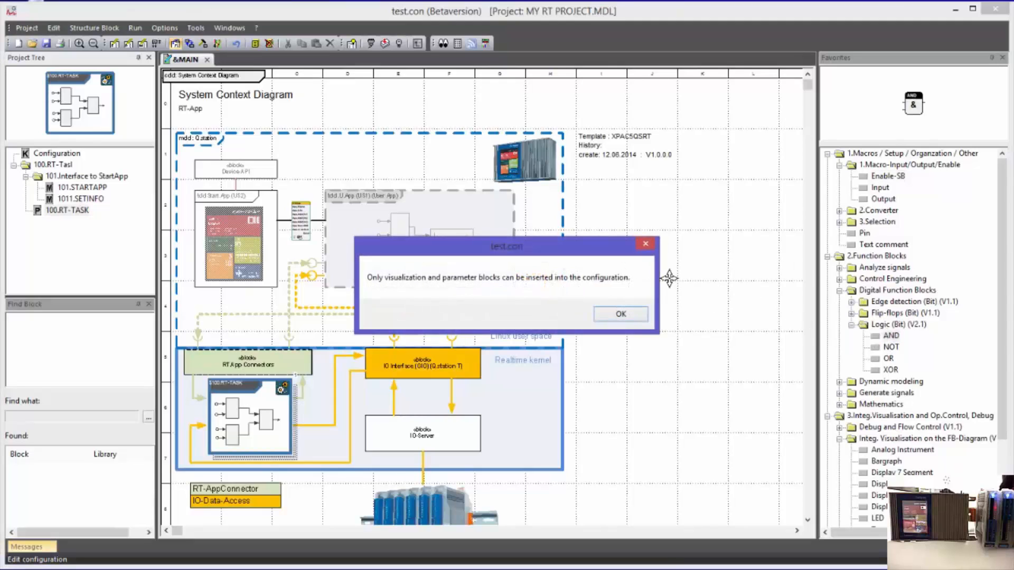
pyautogui.click(621, 315)
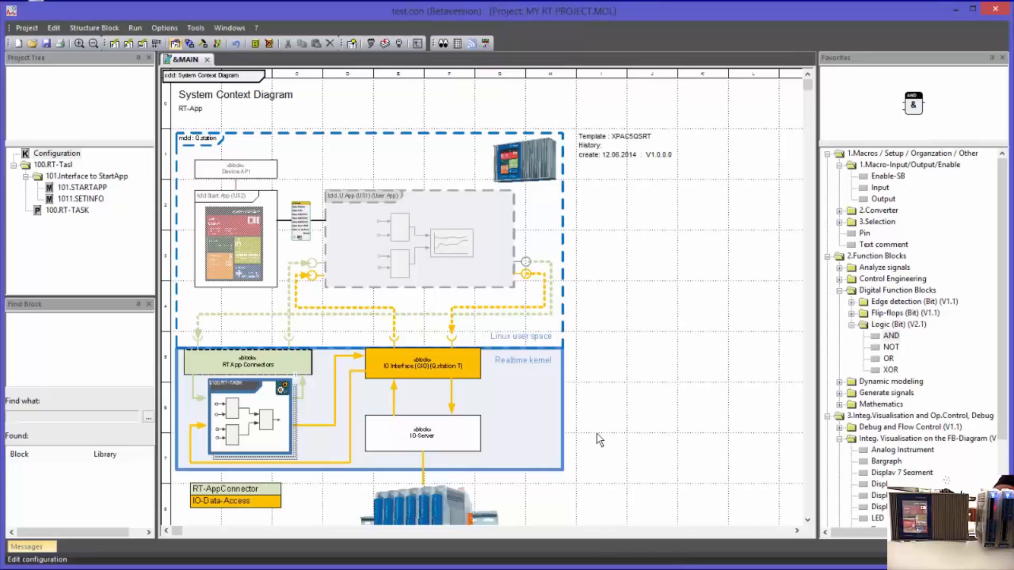
# Step: Open the design view of the Configuration block
pyautogui.click(56, 153)
pyautogui.rightClick(56, 154)
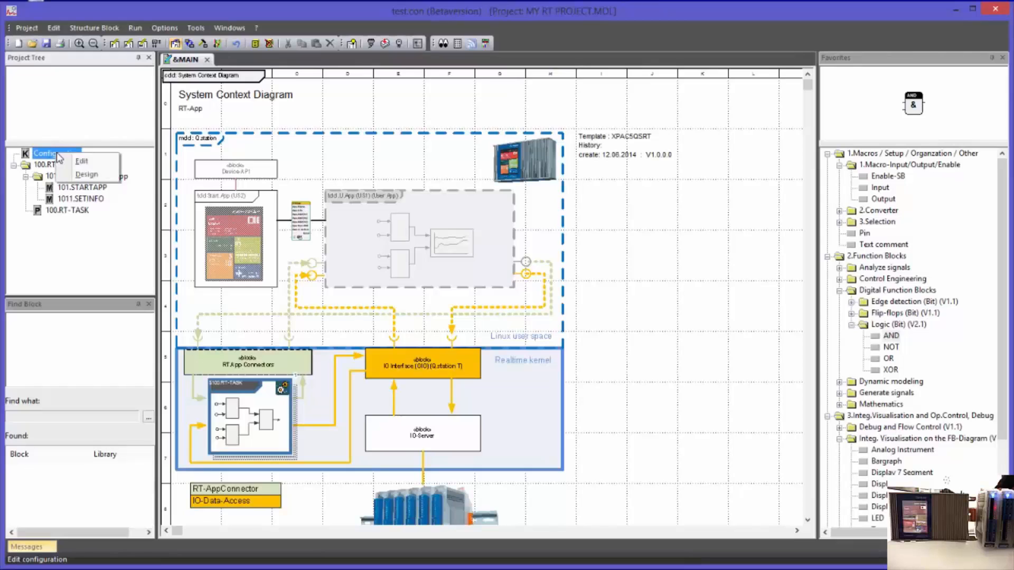
pyautogui.click(90, 177)
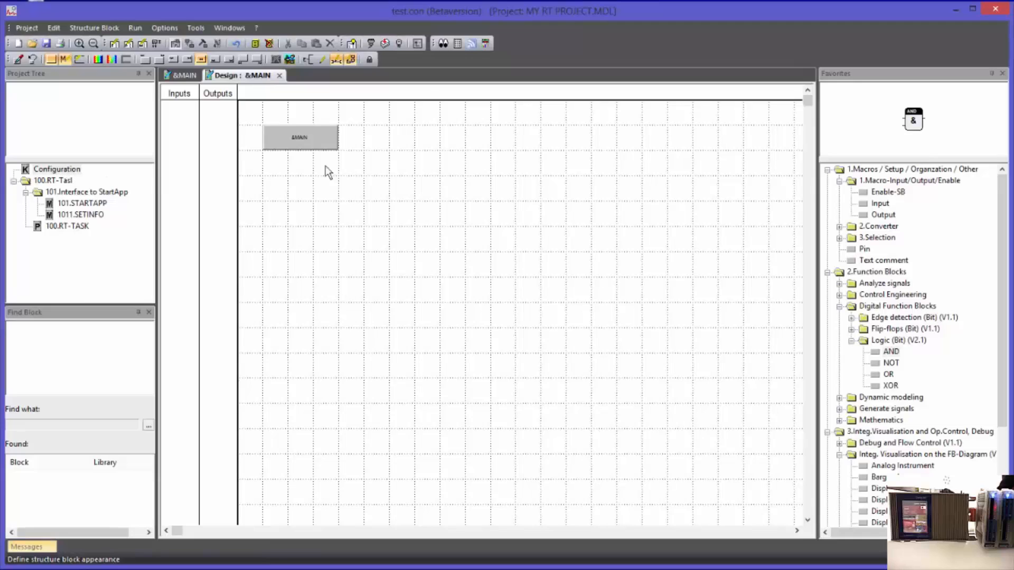
# Step: Examine the background images offered for the configuration, leave the selection unapplied, and return to the configuration diagram
pyautogui.click(289, 60)
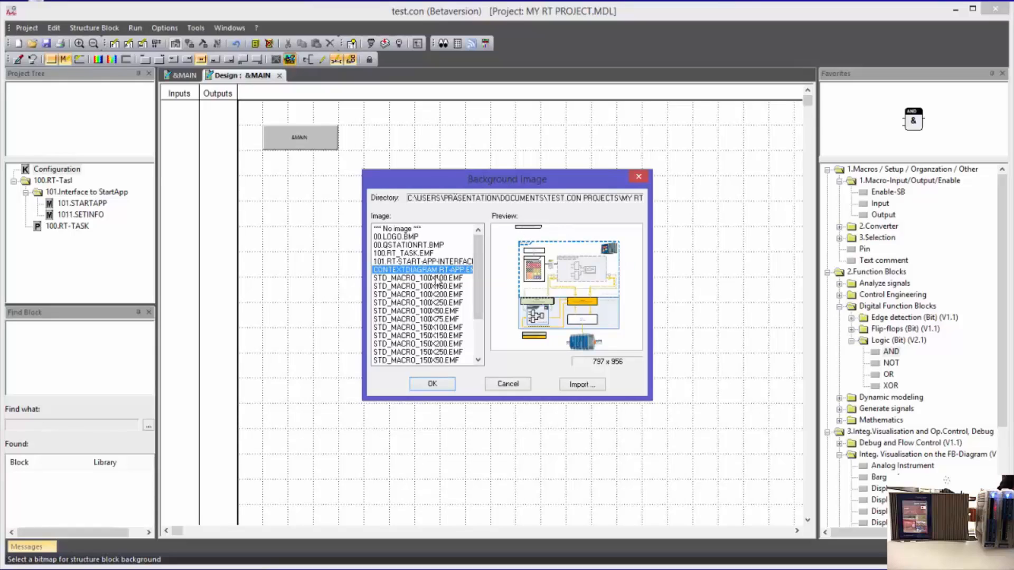
pyautogui.click(437, 279)
pyautogui.click(436, 271)
pyautogui.click(508, 387)
pyautogui.doubleClick(63, 170)
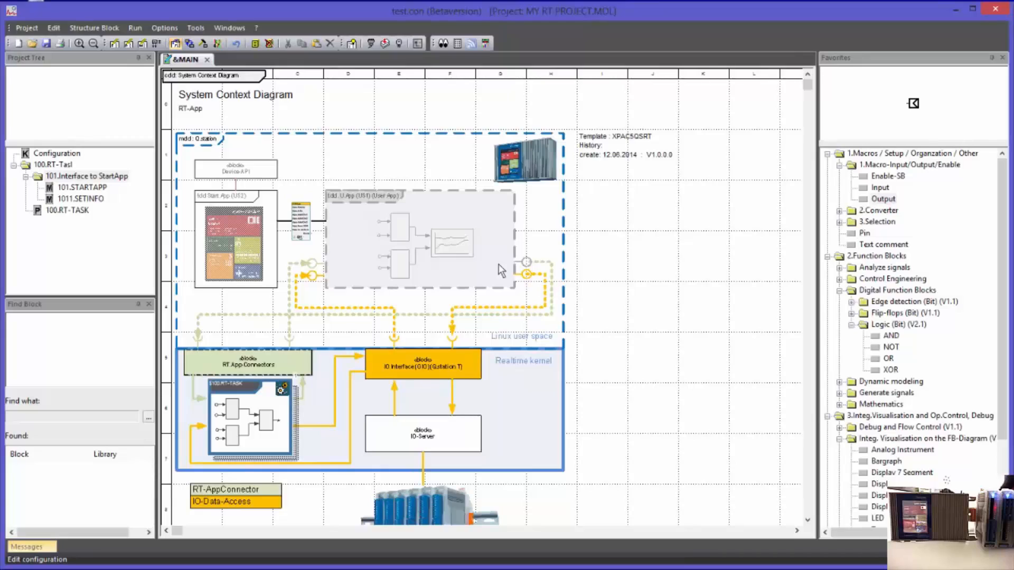
# Step: Create a new folder named MyFolder inside the 100.RT-Task folder
pyautogui.click(60, 168)
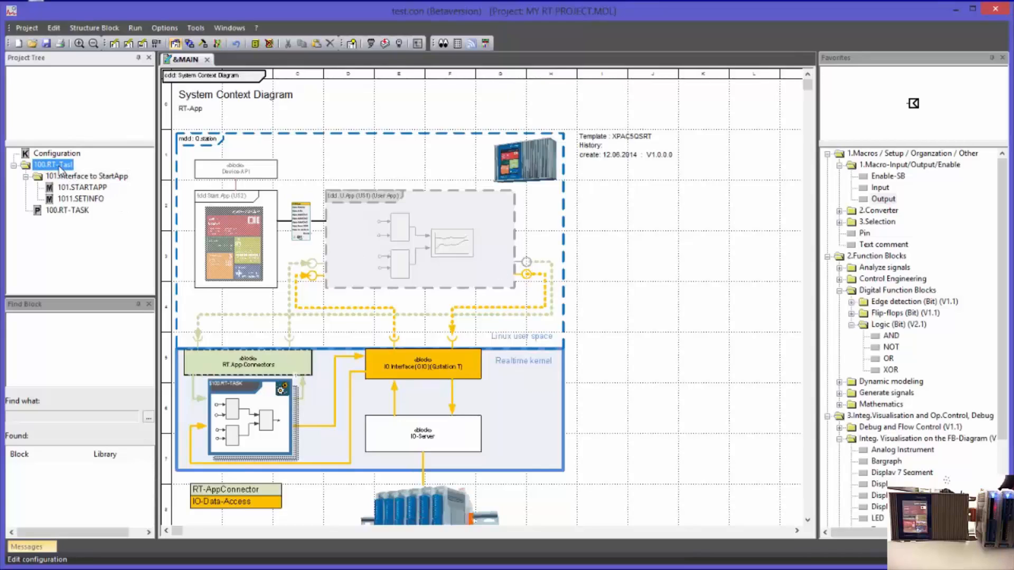
pyautogui.rightClick(60, 168)
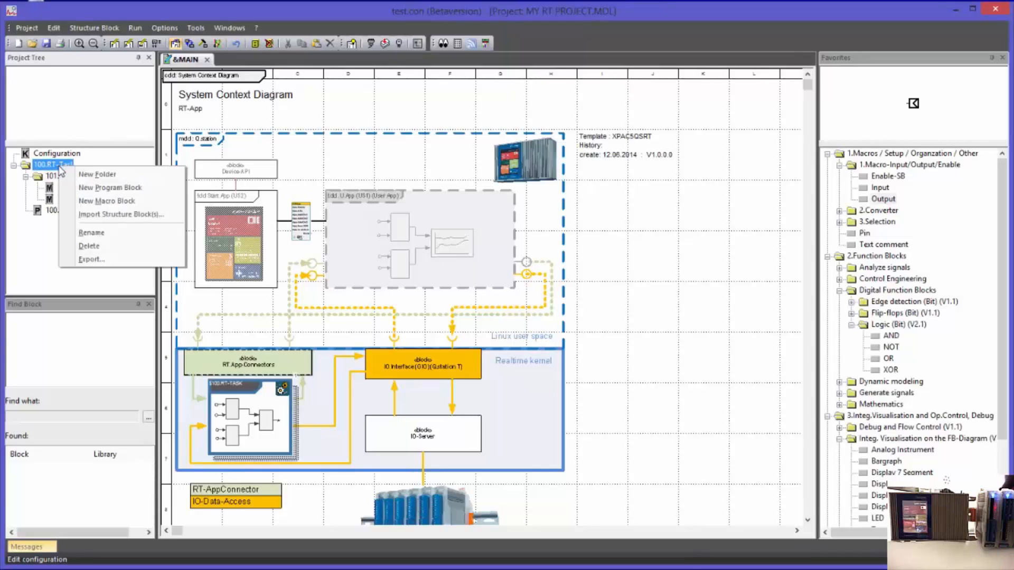
pyautogui.click(100, 174)
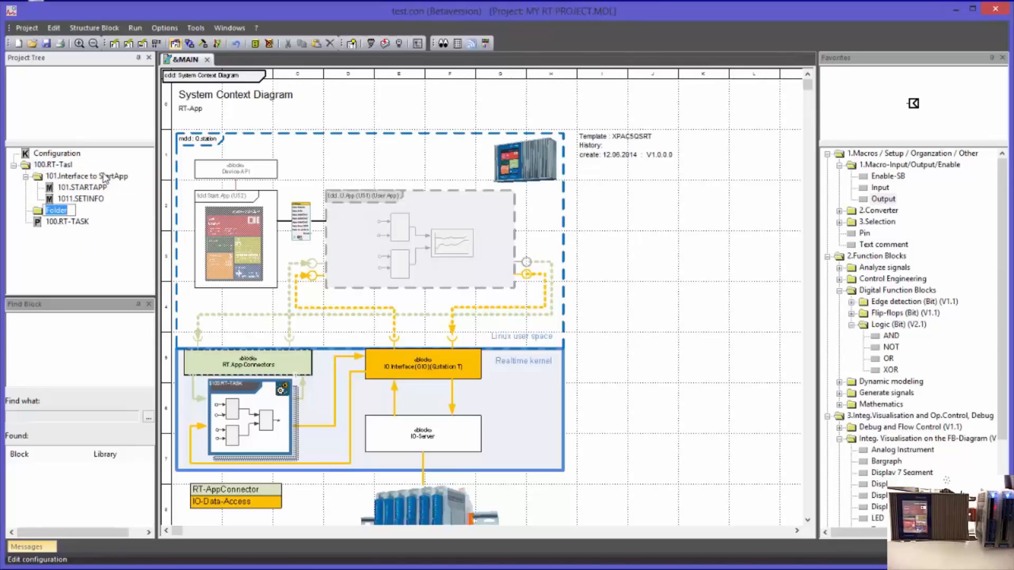
pyautogui.write('MyFolder')
pyautogui.press('Return')
# Step: Add a new macro block named MYMACRO to MyFolder
pyautogui.rightClick(59, 215)
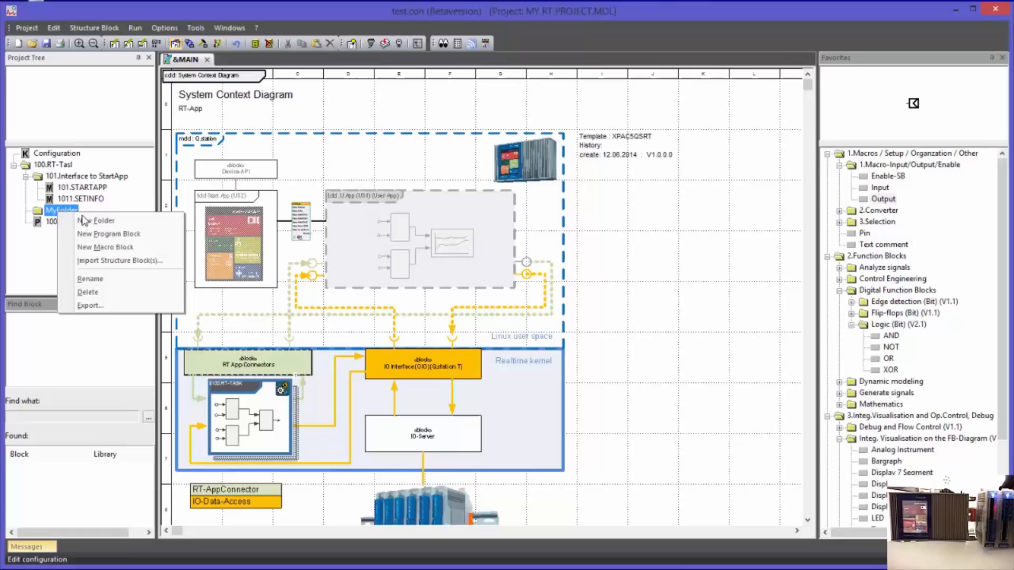
pyautogui.click(103, 249)
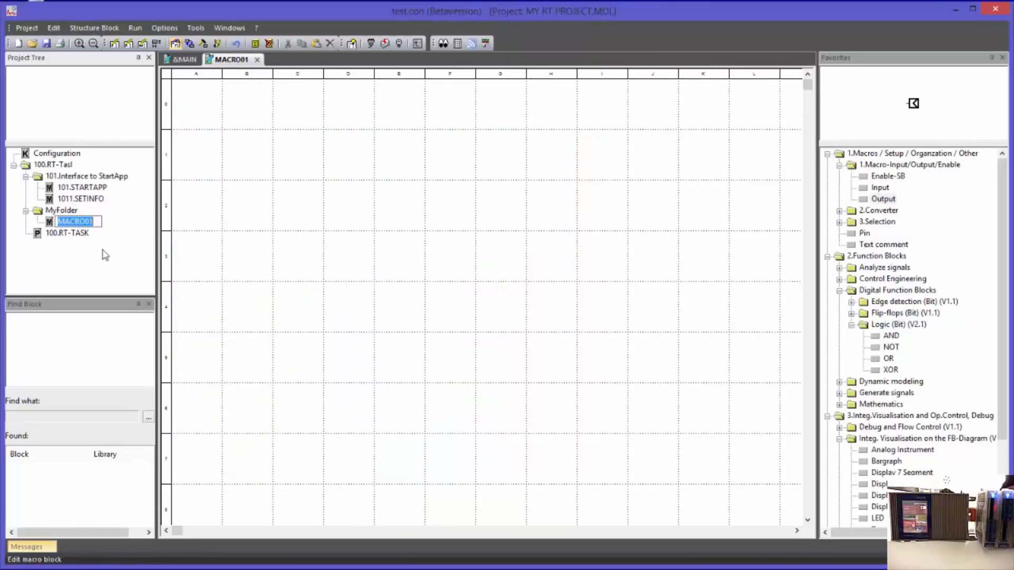
pyautogui.write('MY')
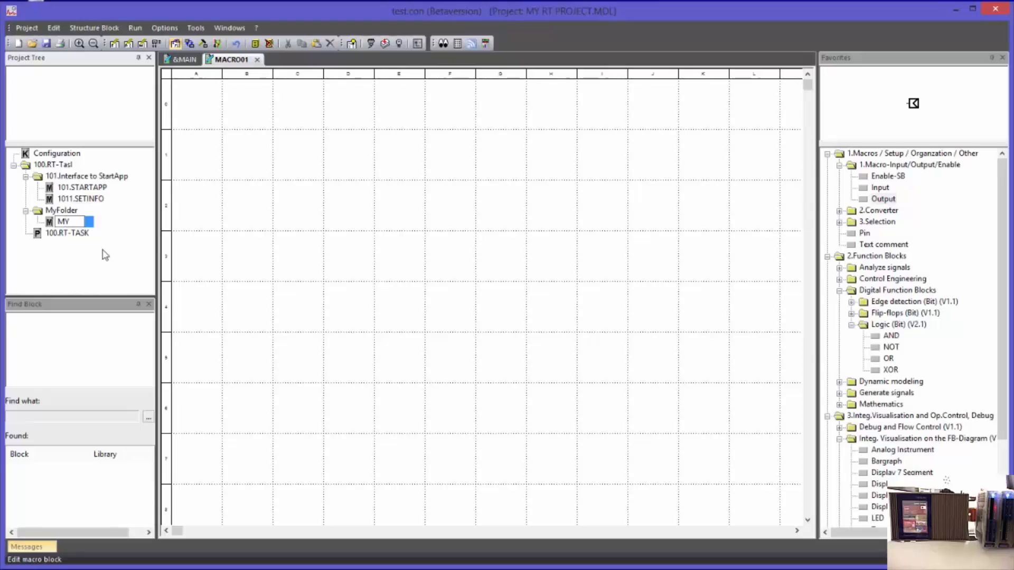
pyautogui.write('MACRO')
pyautogui.press('Return')
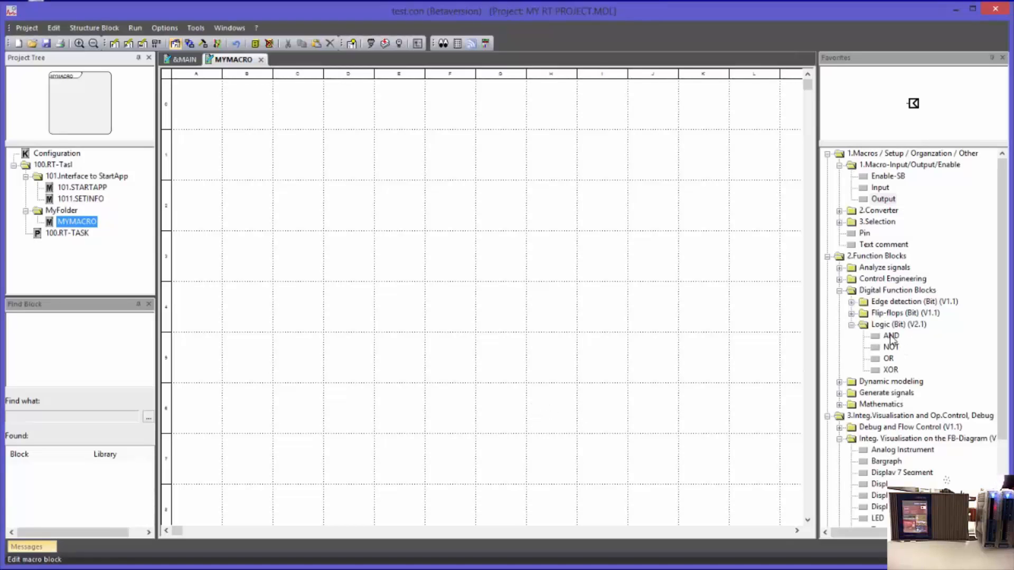
# Step: Place an AND block in the upper part of the MYMACRO diagram with two inputs and negate input P1
pyautogui.moveTo(891, 336); pyautogui.dragTo(323, 136)
pyautogui.doubleClick(324, 137)
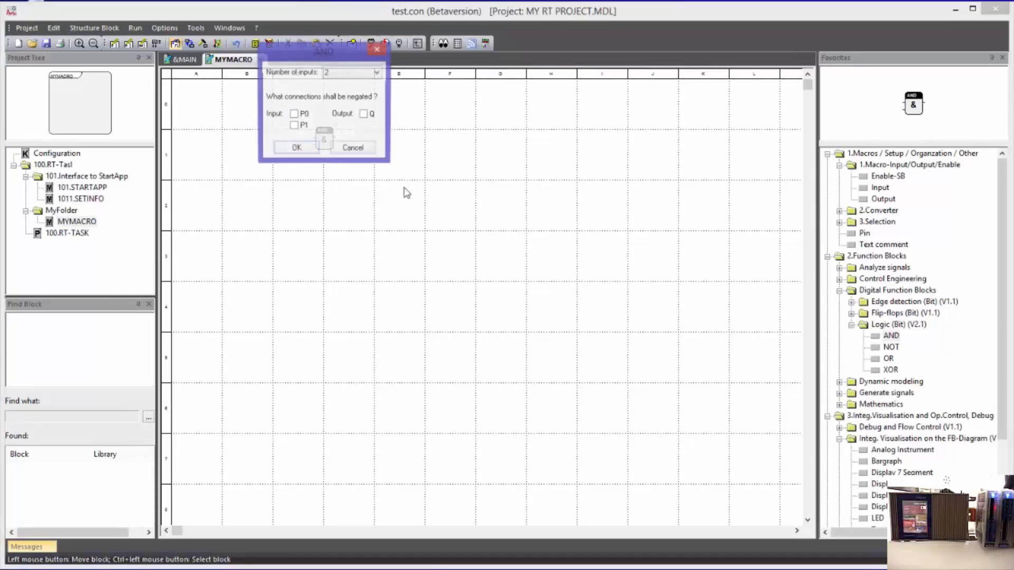
pyautogui.click(342, 74)
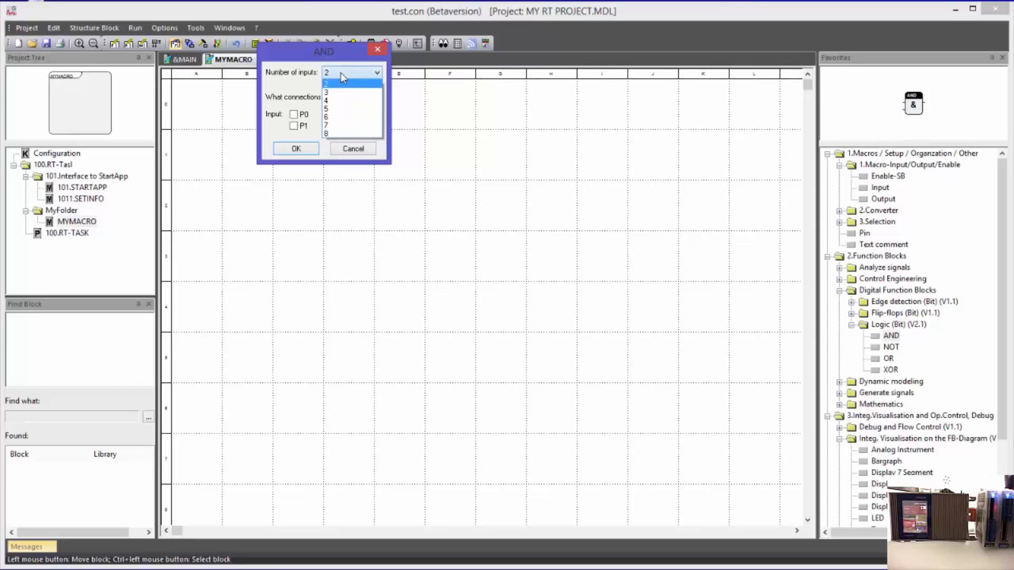
pyautogui.click(341, 74)
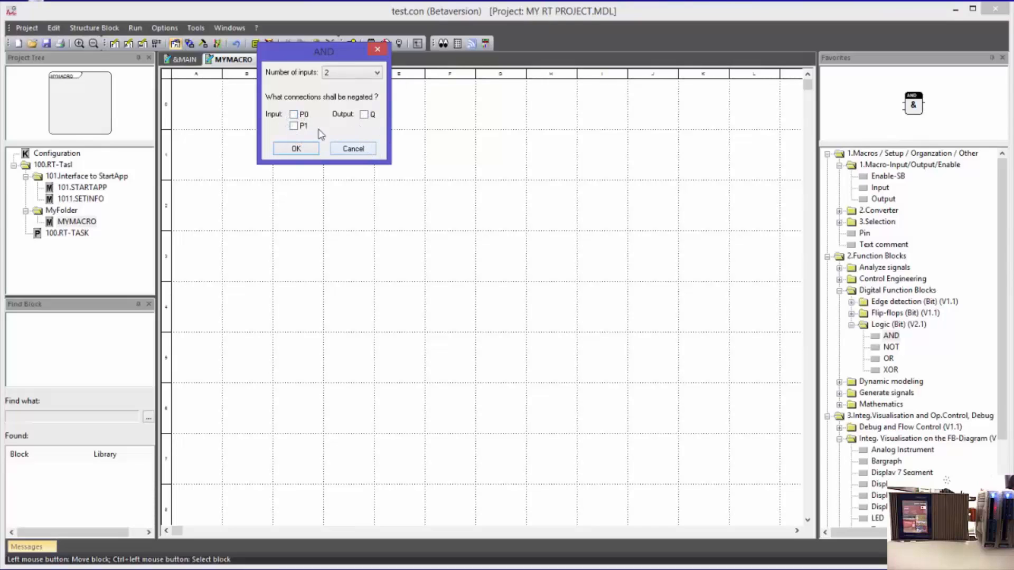
pyautogui.click(295, 128)
pyautogui.click(296, 150)
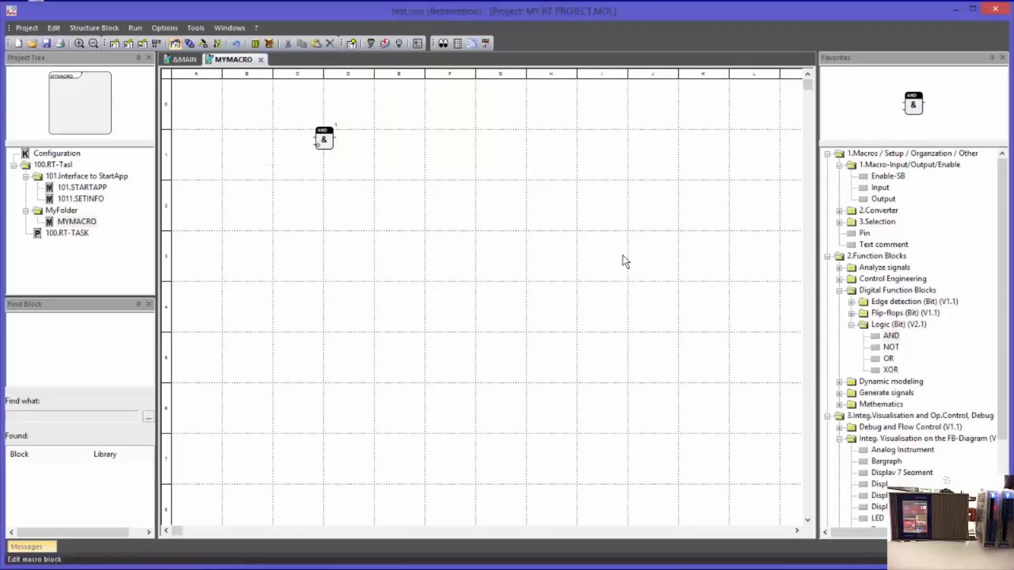
# Step: Place a two-input OR block below and beside the AND block, connect the AND output to its first input, and tidy the line
pyautogui.click(889, 359)
pyautogui.moveTo(888, 359); pyautogui.dragTo(363, 166)
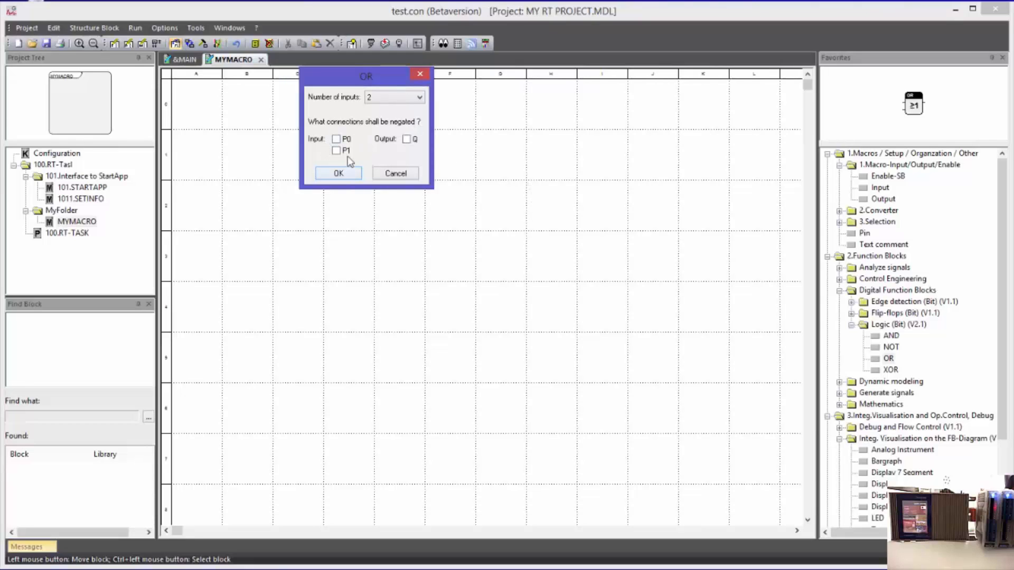
pyautogui.click(406, 176)
pyautogui.click(334, 135)
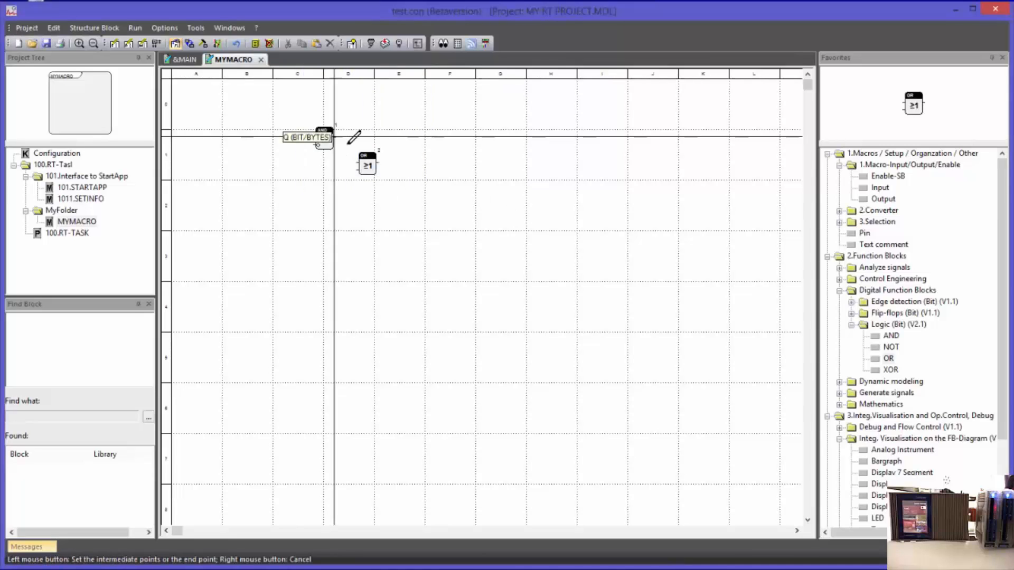
pyautogui.click(357, 162)
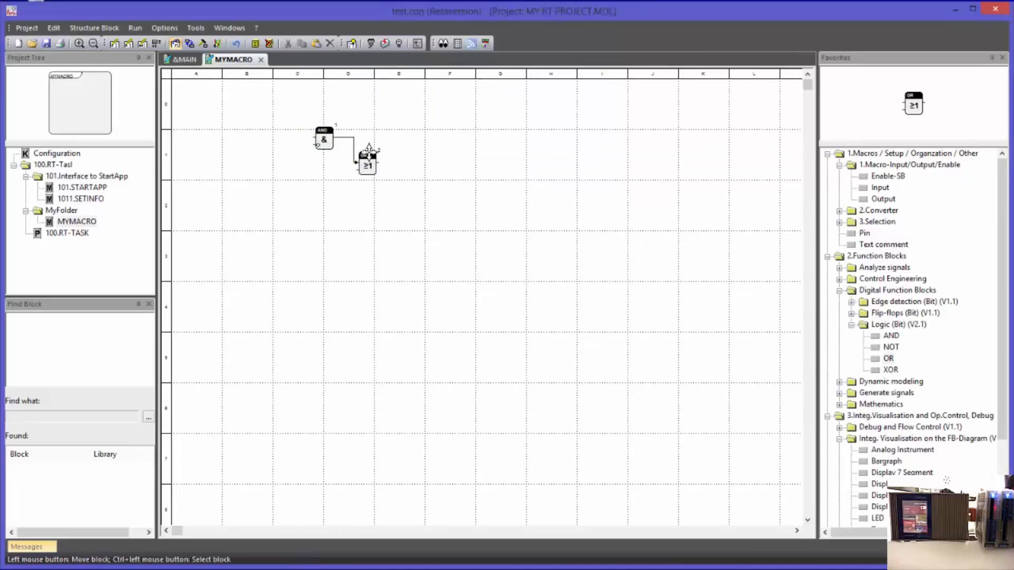
pyautogui.moveTo(354, 149); pyautogui.dragTo(344, 149)
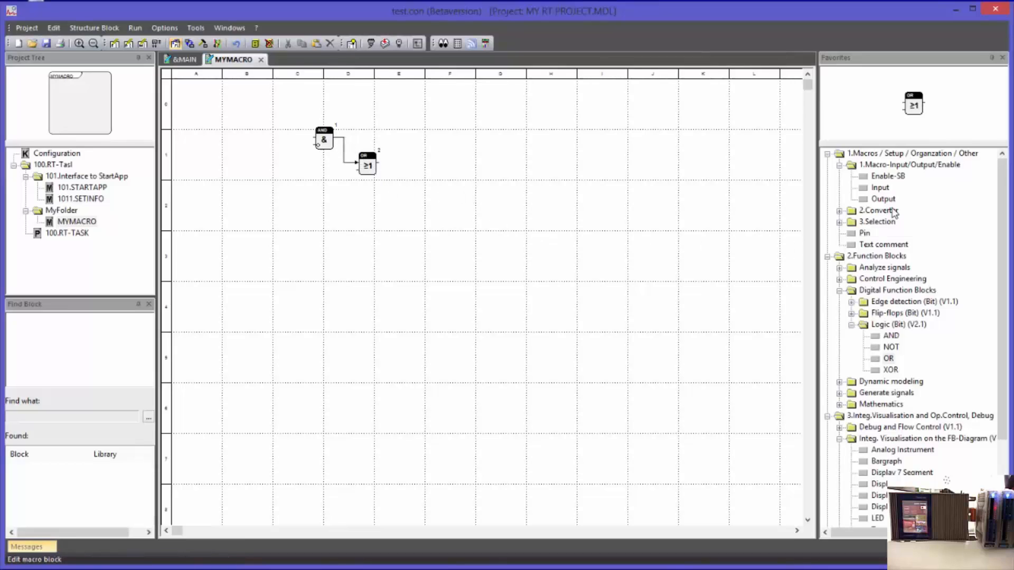
# Step: Add a macro input In1 of type BIT/BYTES before the AND block and connect it to the AND's input P0
pyautogui.click(880, 188)
pyautogui.moveTo(879, 189); pyautogui.dragTo(274, 134)
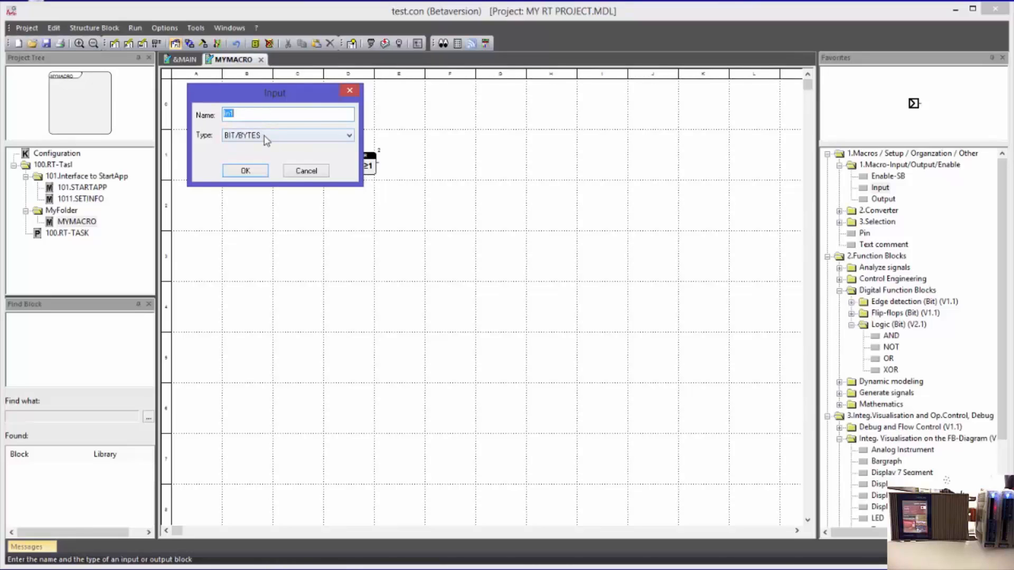
pyautogui.click(264, 135)
pyautogui.click(265, 145)
pyautogui.click(246, 171)
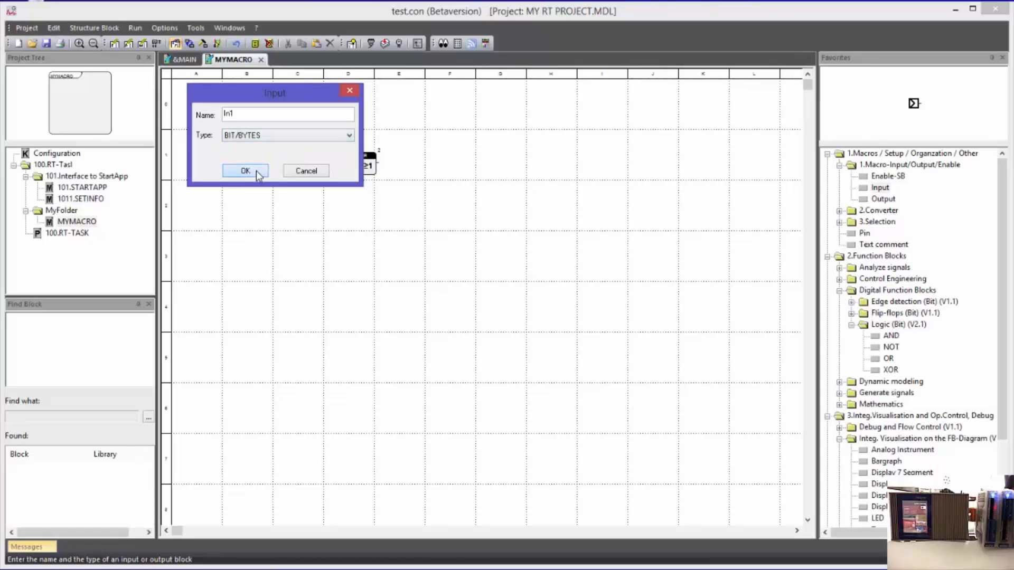
pyautogui.click(281, 136)
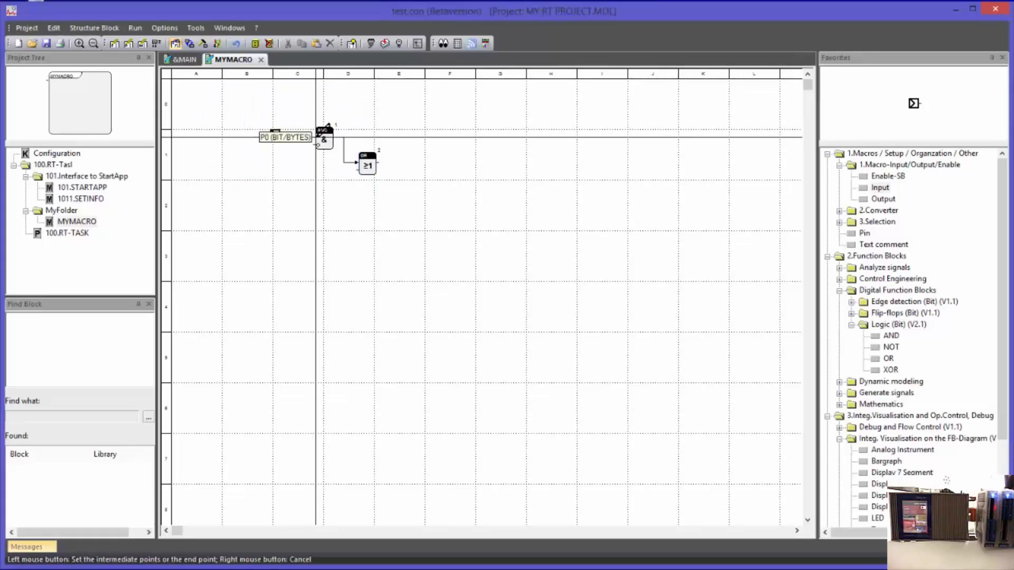
pyautogui.click(314, 136)
# Step: Duplicate In1 as a second macro input directly below it and connect the copy to the AND block's negated input
pyautogui.click(274, 134)
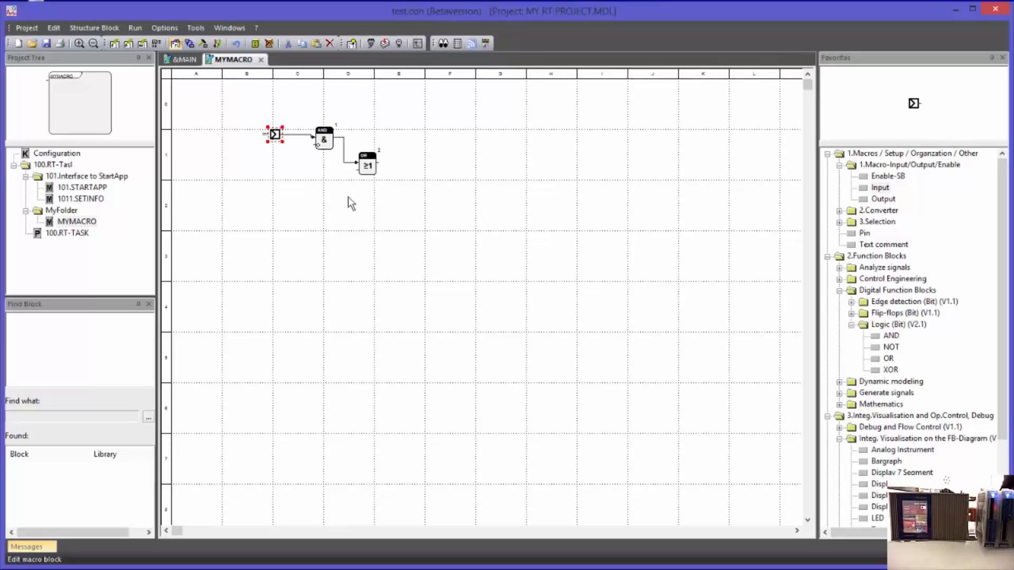
pyautogui.hotkey('ctrl', 'v')
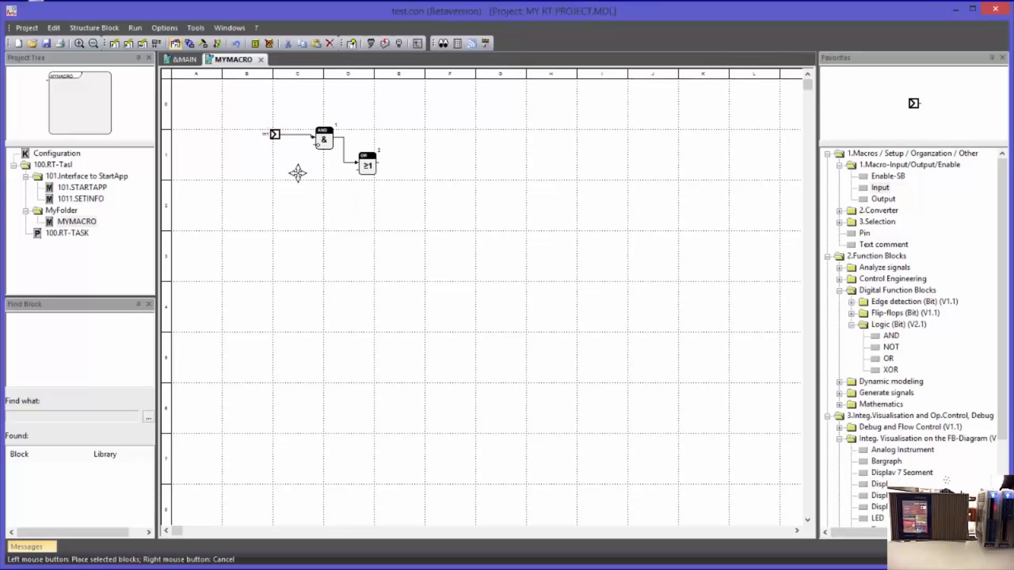
pyautogui.click(276, 156)
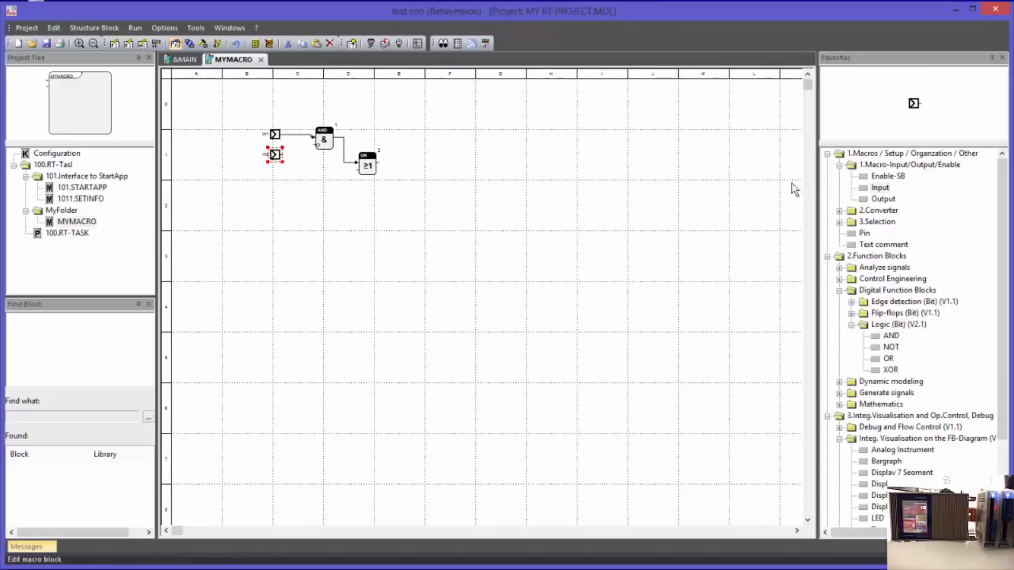
pyautogui.click(282, 155)
pyautogui.click(315, 144)
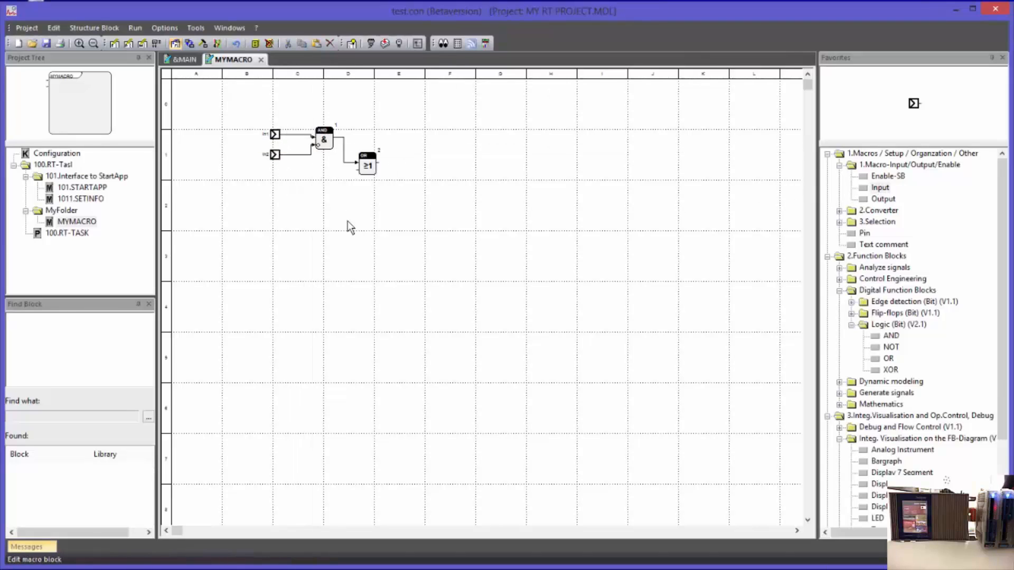
# Step: Paste a third macro input below In2, align it with the other inputs, and connect it to the OR block's input P1
pyautogui.hotkey('ctrl', 'v')
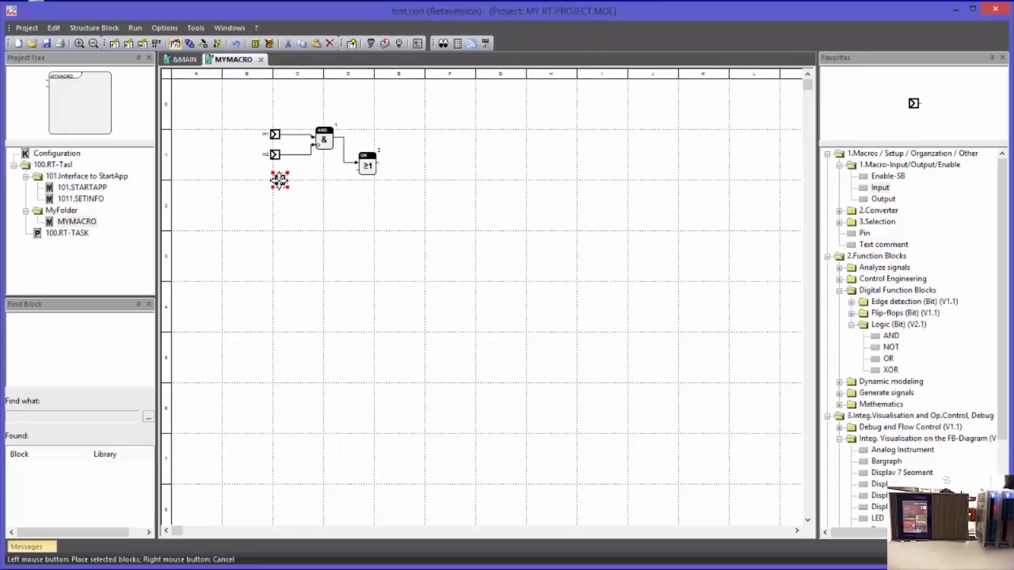
pyautogui.click(279, 180)
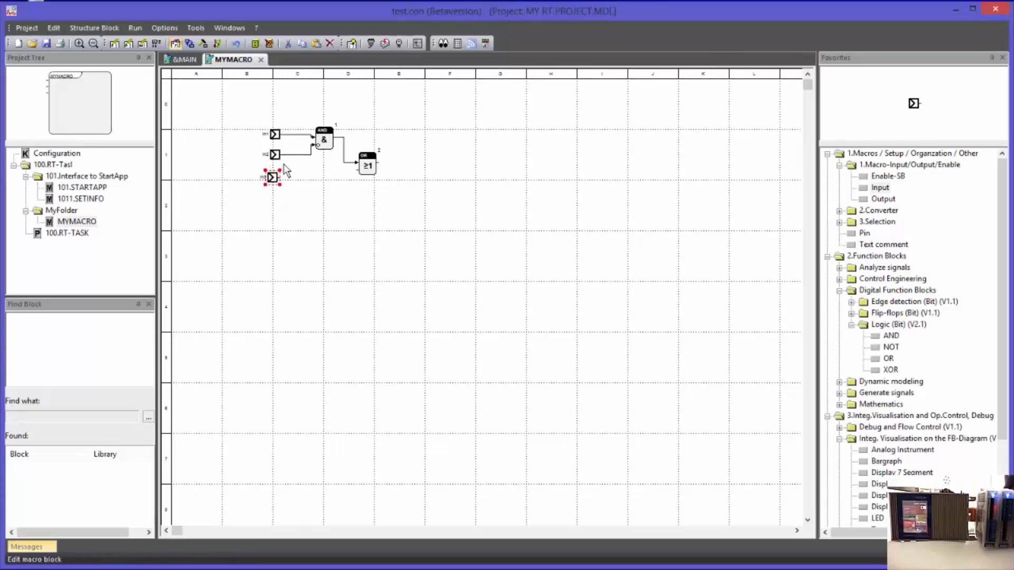
pyautogui.scroll(3, 283, 168)
pyautogui.moveTo(288, 170); pyautogui.dragTo(480, 296)
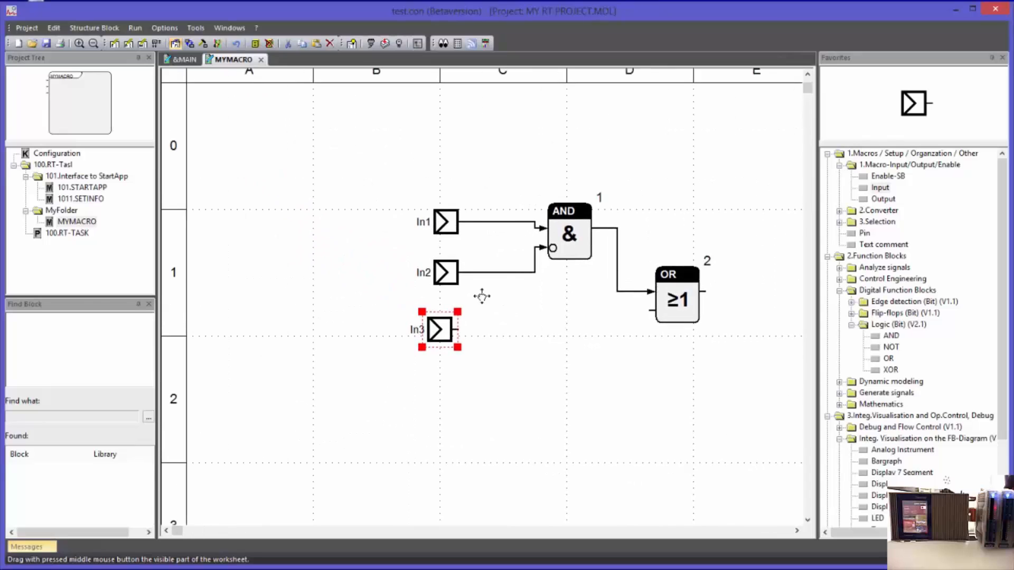
pyautogui.moveTo(435, 333); pyautogui.dragTo(443, 324)
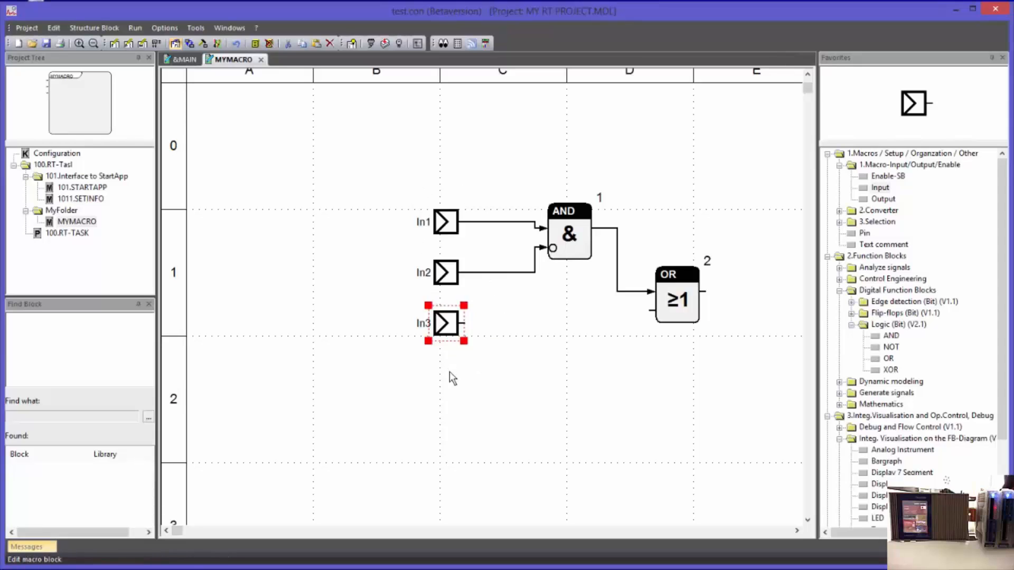
pyautogui.click(466, 372)
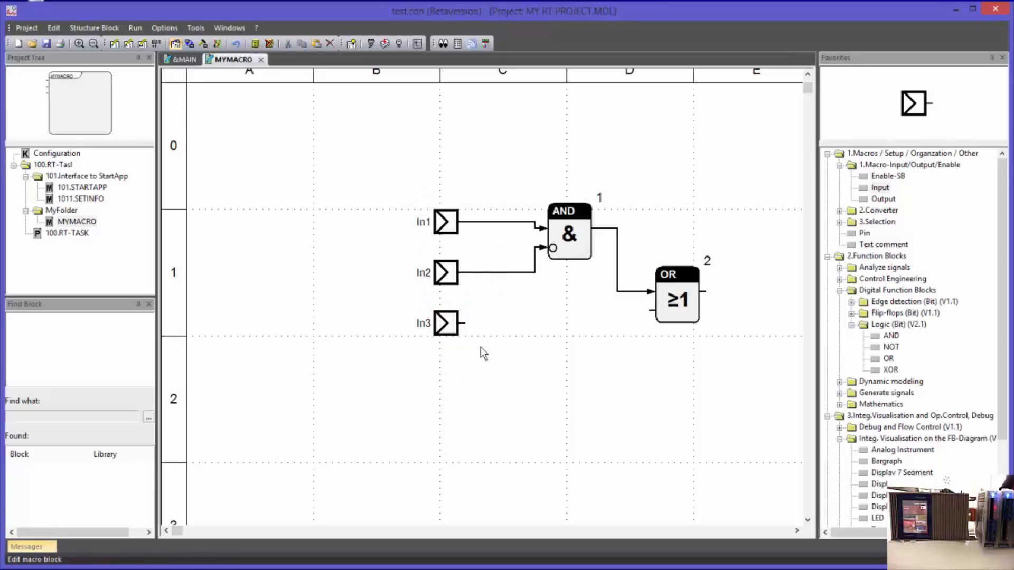
pyautogui.moveTo(469, 319); pyautogui.dragTo(651, 312)
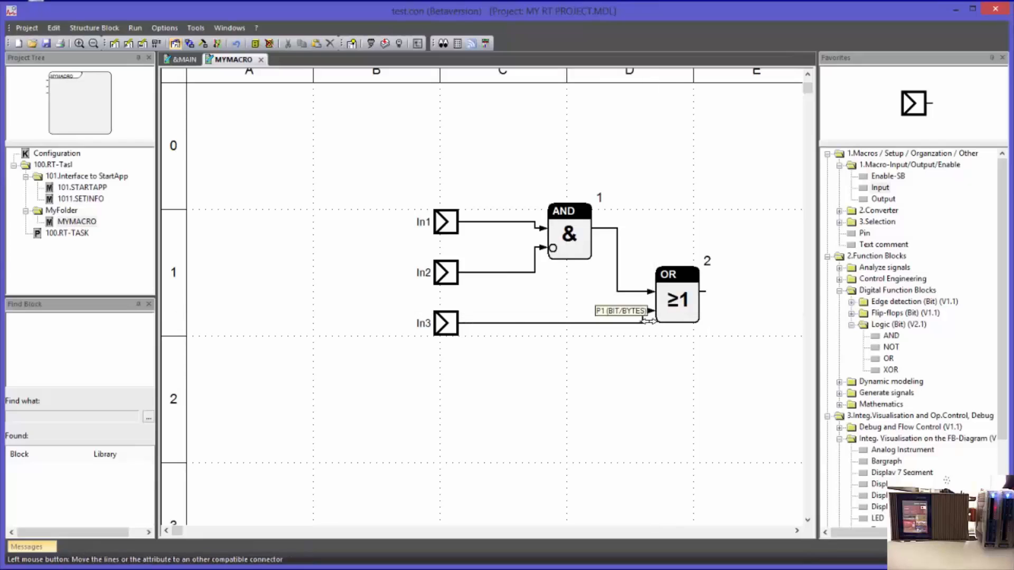
# Step: Tidy the lines from In1 and In2 to the AND block, aligning In1 with the AND's first input
pyautogui.moveTo(535, 264); pyautogui.dragTo(523, 264)
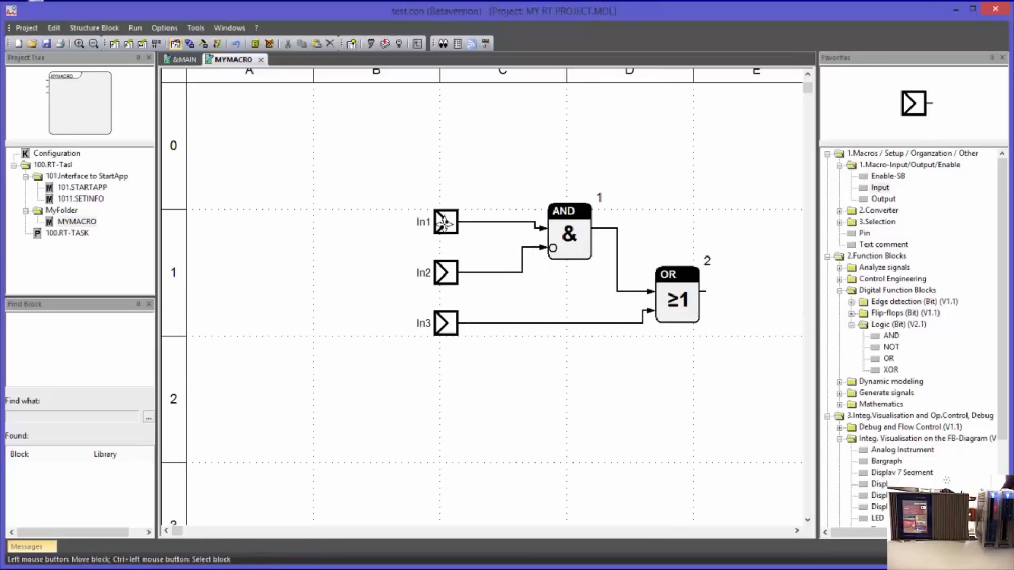
pyautogui.moveTo(602, 357); pyautogui.dragTo(436, 306)
pyautogui.scroll(-2, 471, 310)
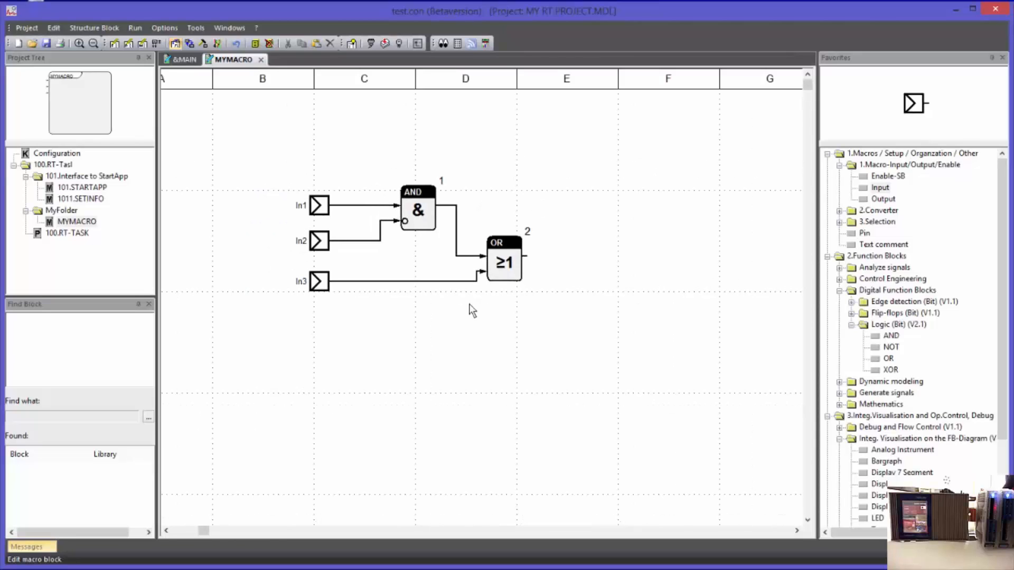
# Step: Add a macro output Out1 of type BIT/BYTES after the OR block and connect the OR output to it
pyautogui.moveTo(883, 199); pyautogui.dragTo(573, 255)
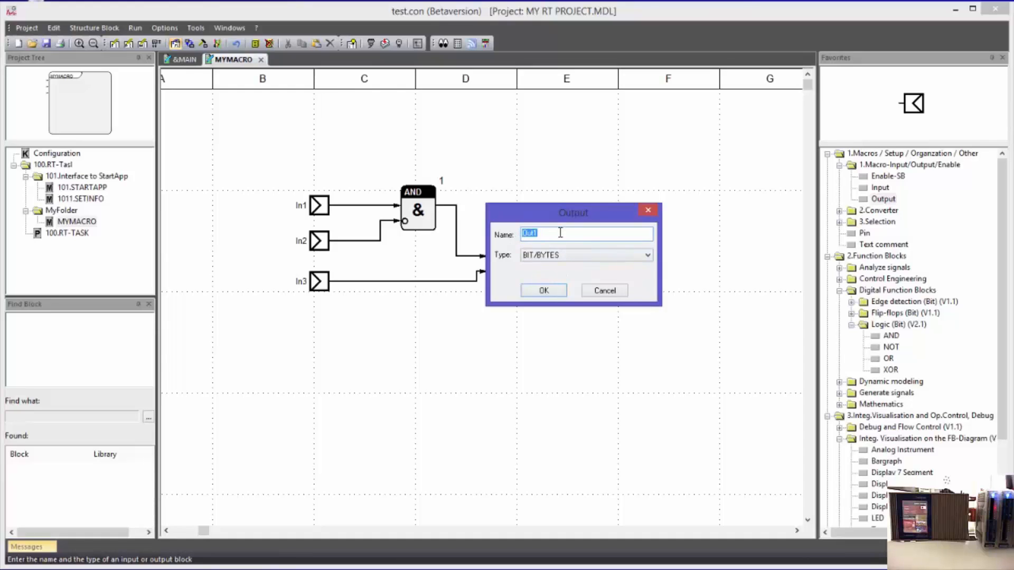
pyautogui.click(555, 291)
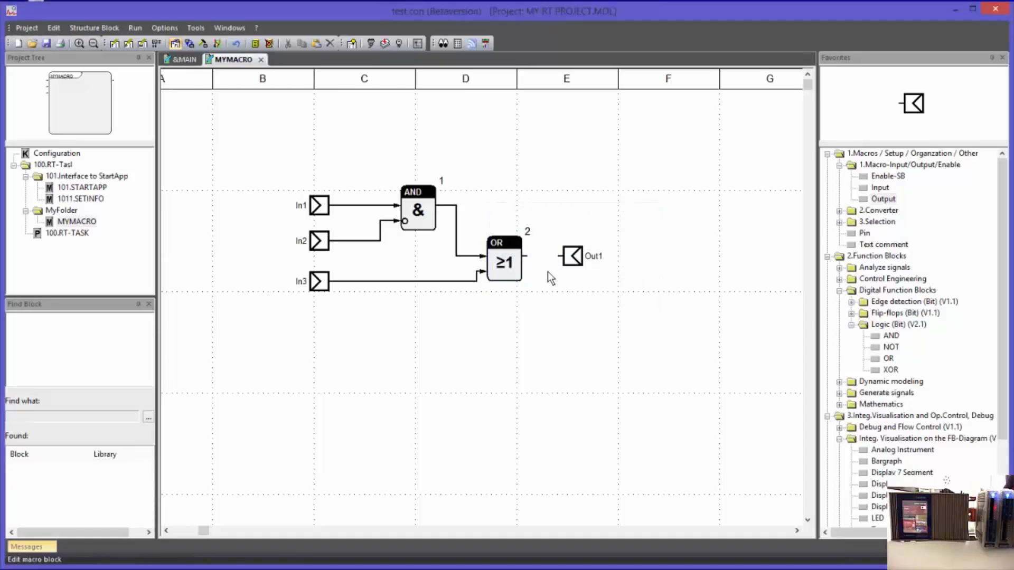
pyautogui.click(525, 252)
pyautogui.click(561, 256)
# Step: Open the design view of MYMACRO and show the input and output names inside the block symbol
pyautogui.rightClick(77, 223)
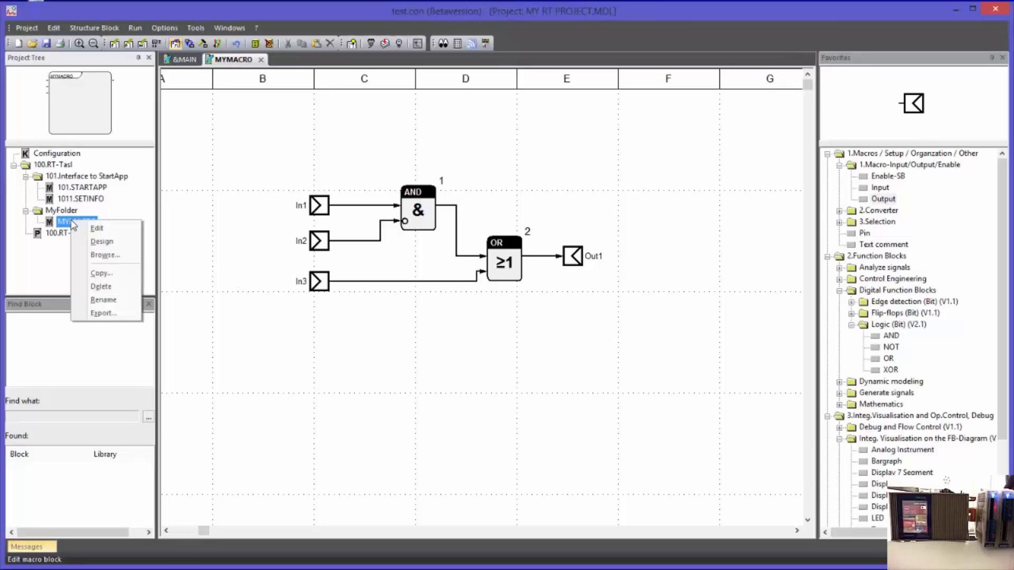
pyautogui.click(114, 242)
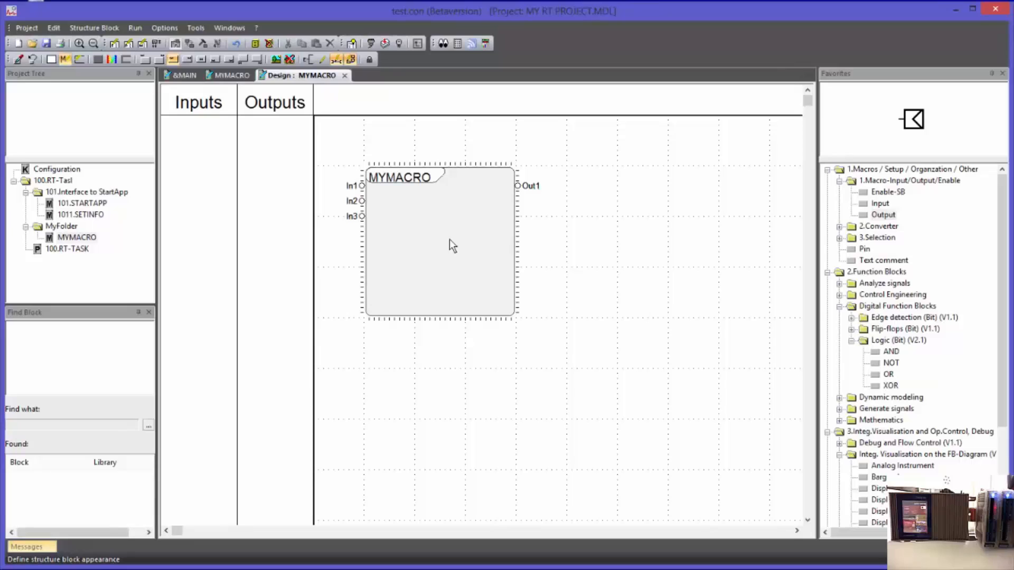
pyautogui.click(309, 63)
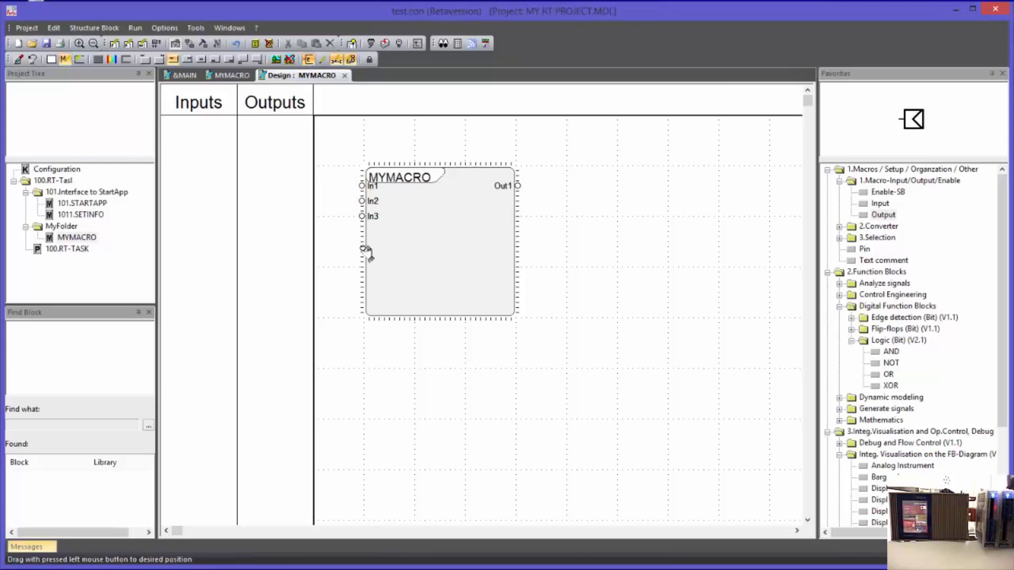
# Step: Move the In1, In2, In3 and Out1 connectors lower along the sides of the MYMACRO symbol, with In1 and Out1 level
pyautogui.moveTo(365, 251); pyautogui.dragTo(363, 247)
pyautogui.moveTo(363, 201); pyautogui.dragTo(364, 227)
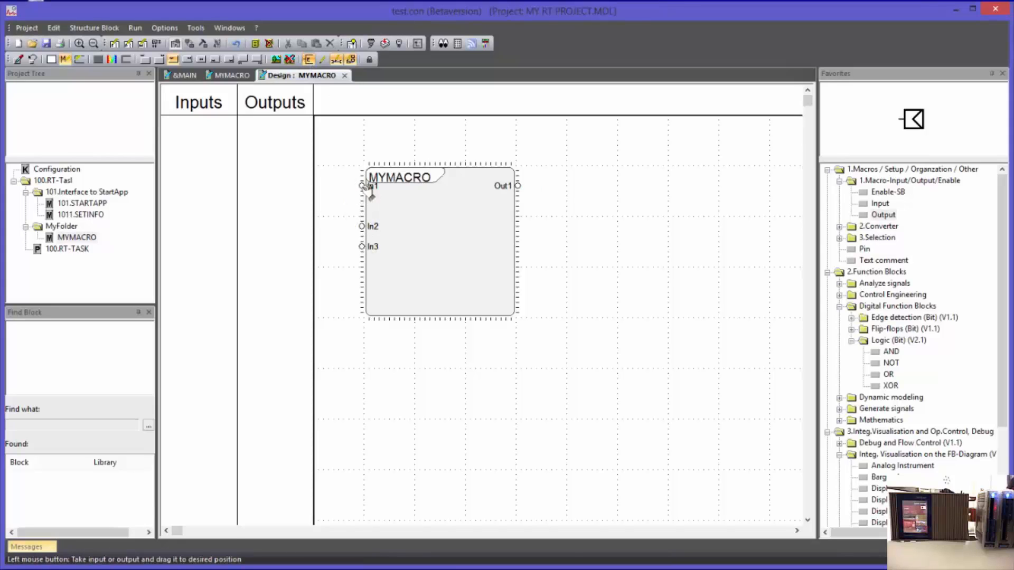
pyautogui.moveTo(366, 186); pyautogui.dragTo(363, 200)
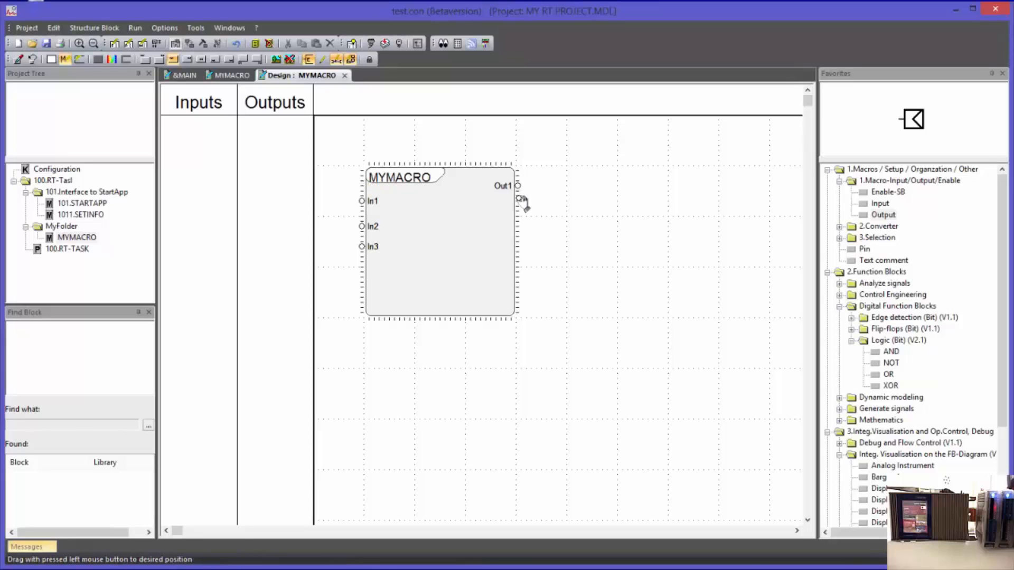
pyautogui.moveTo(521, 200); pyautogui.dragTo(518, 201)
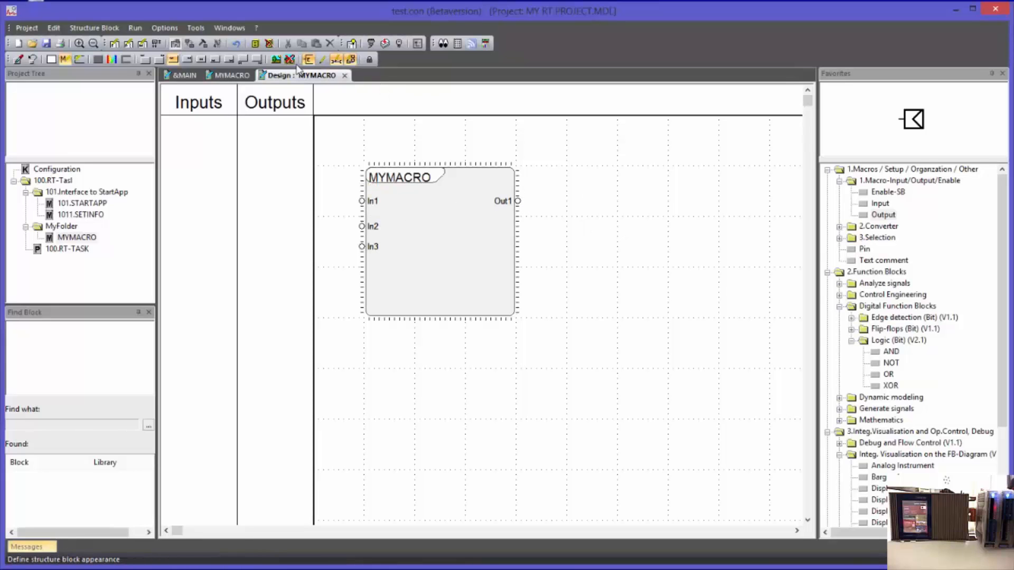
# Step: Preview the symbol images available for the MYMACRO block and leave the selection without applying one
pyautogui.click(275, 59)
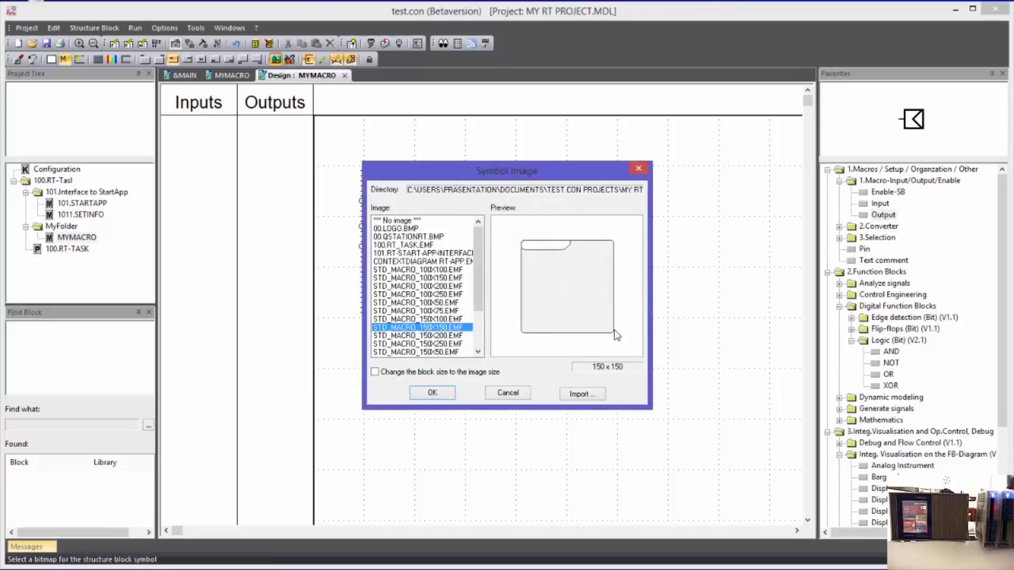
pyautogui.click(439, 319)
pyautogui.click(439, 311)
pyautogui.click(439, 302)
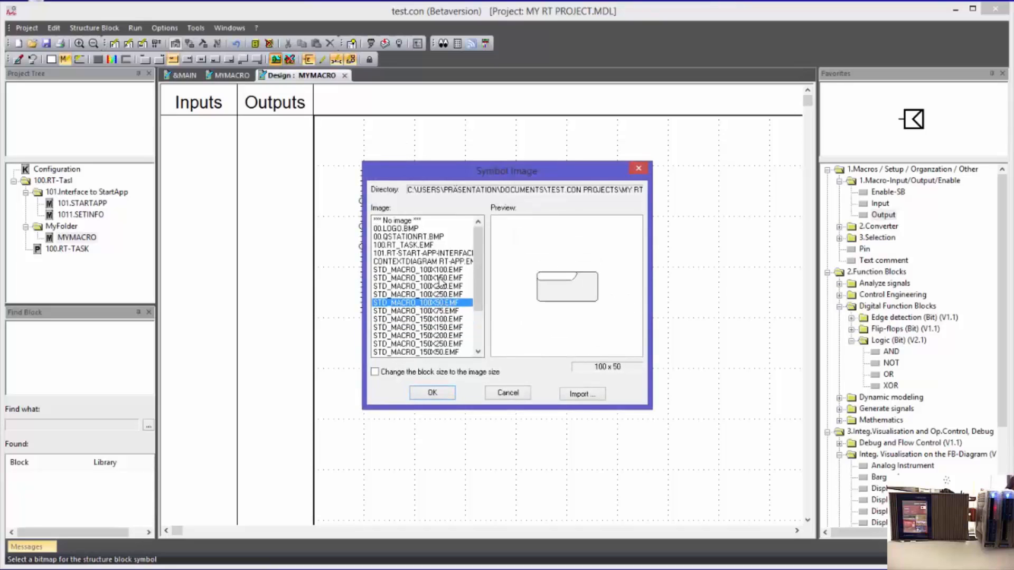
pyautogui.click(440, 283)
pyautogui.click(420, 245)
pyautogui.click(417, 237)
pyautogui.click(415, 231)
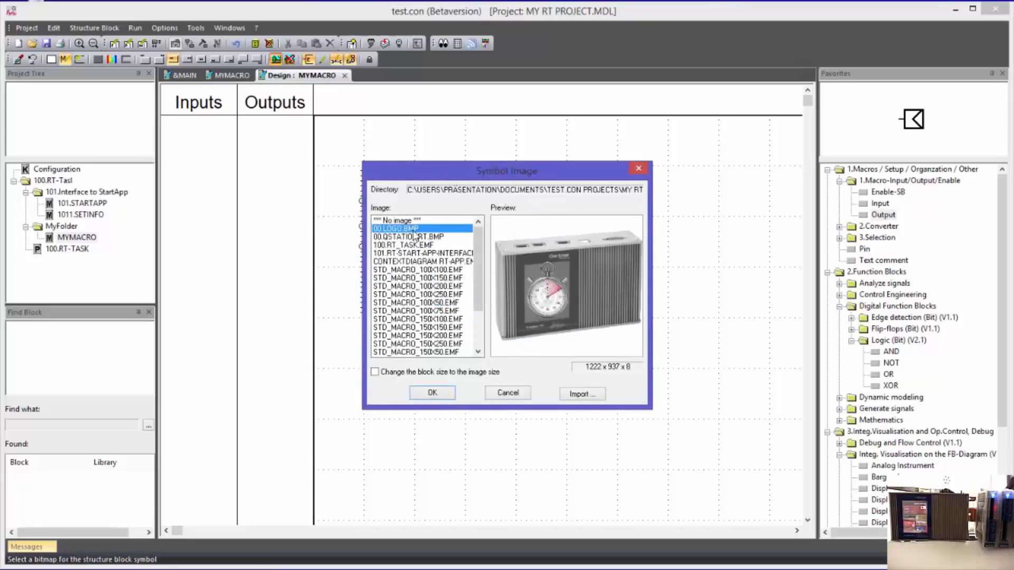
pyautogui.click(416, 245)
pyautogui.click(418, 253)
pyautogui.click(422, 262)
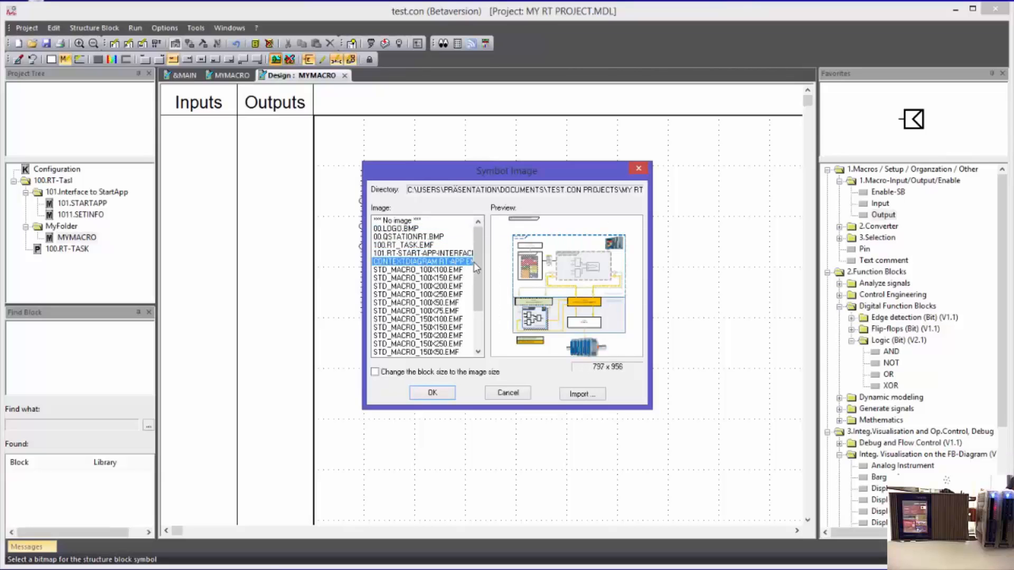
pyautogui.moveTo(478, 266); pyautogui.dragTo(481, 294)
pyautogui.click(508, 394)
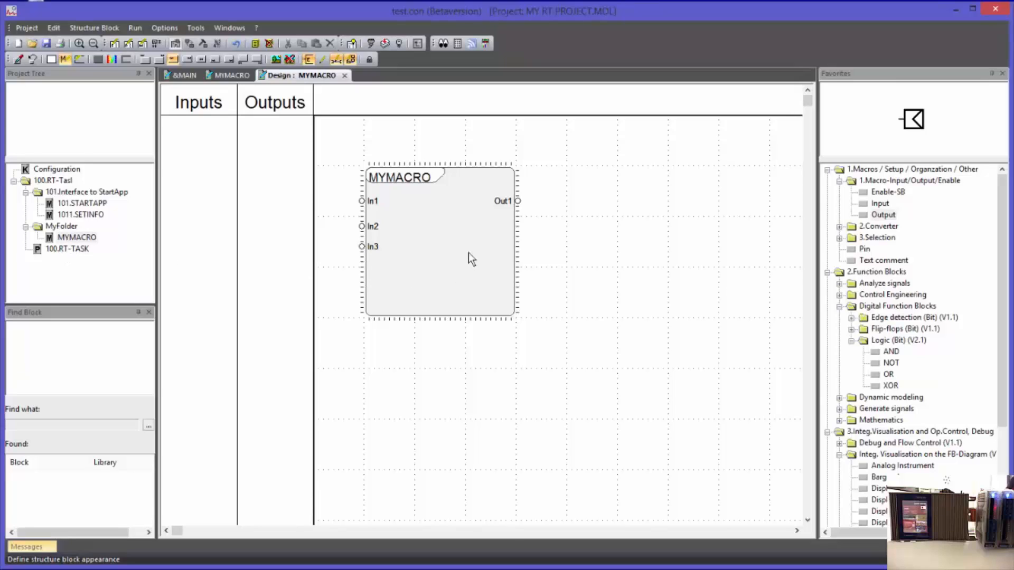
# Step: Close the MYMACRO design and diagram, and place a MYMACRO block in the 100.RT-TASK program below the MIN/MAX block
pyautogui.click(345, 76)
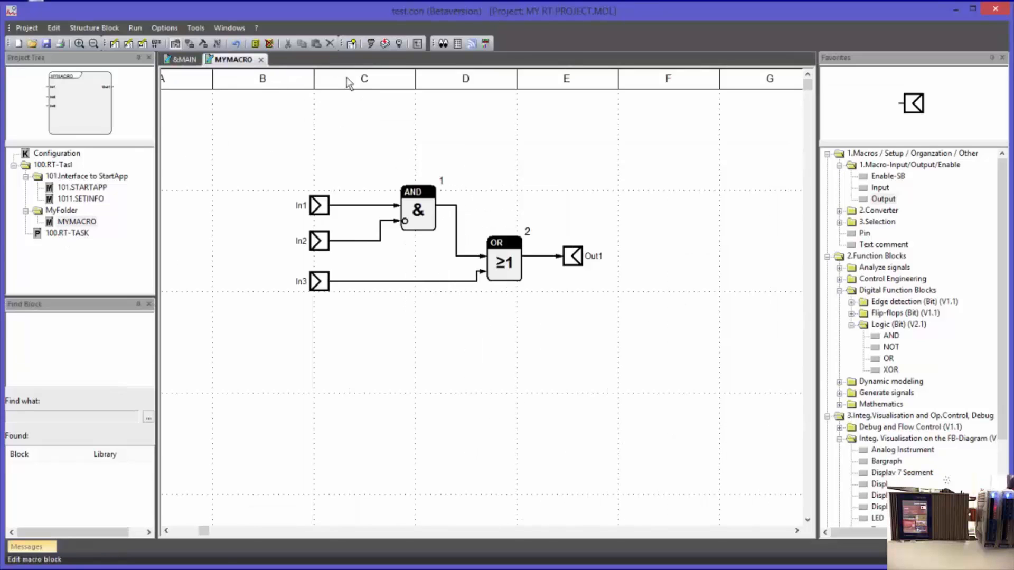
pyautogui.click(261, 59)
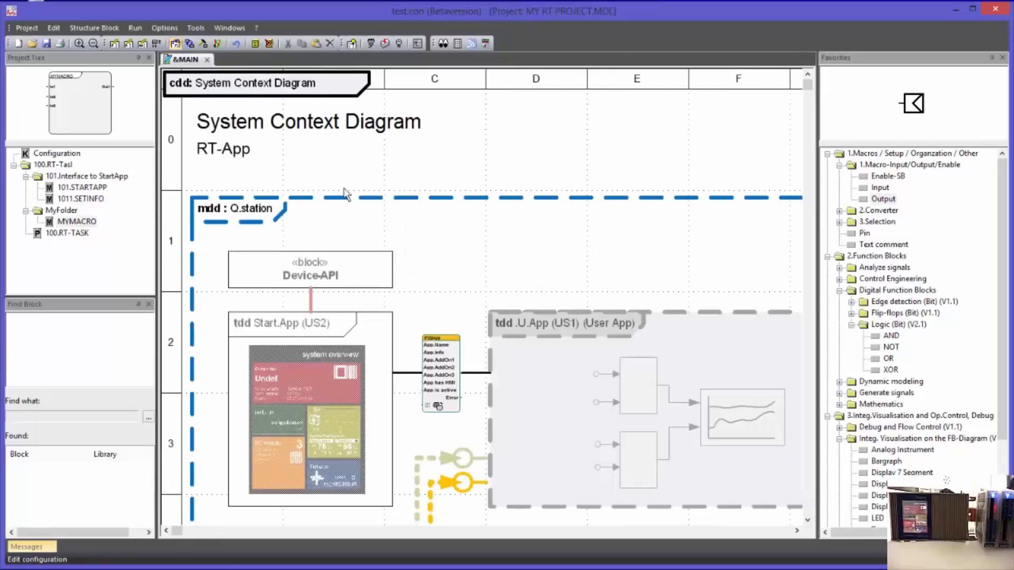
pyautogui.doubleClick(66, 233)
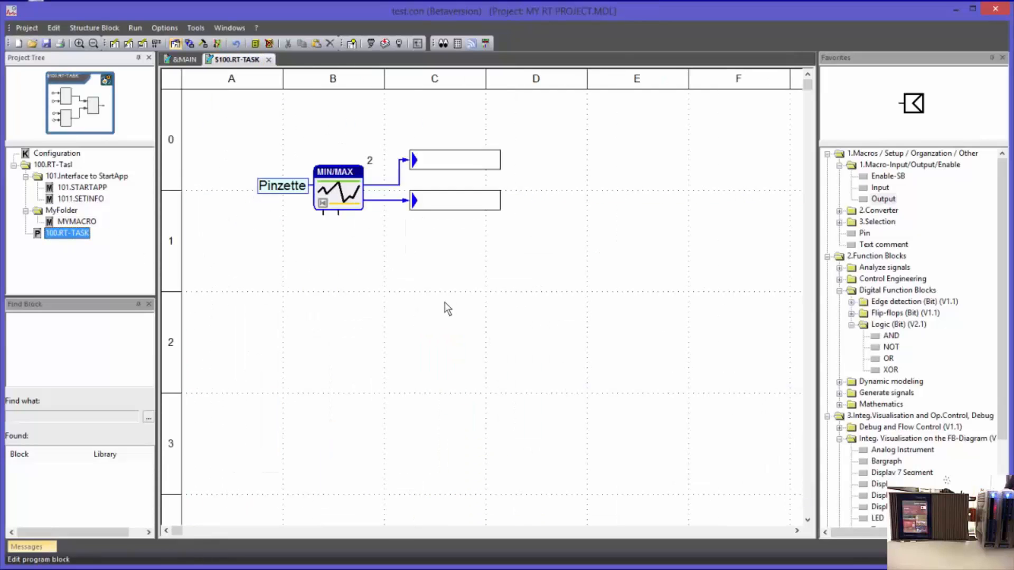
pyautogui.scroll(-3, 448, 309)
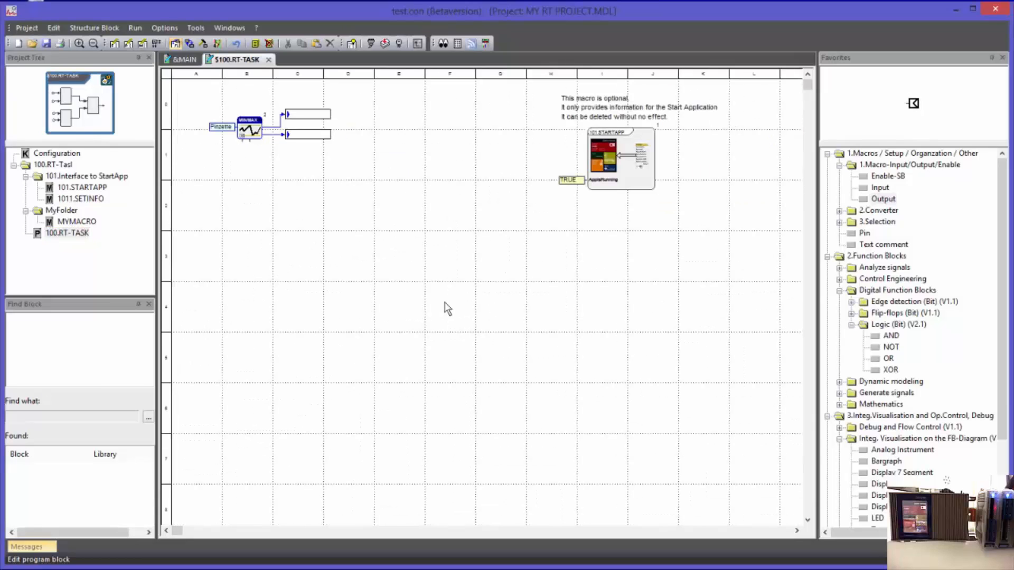
pyautogui.moveTo(86, 225); pyautogui.dragTo(343, 231)
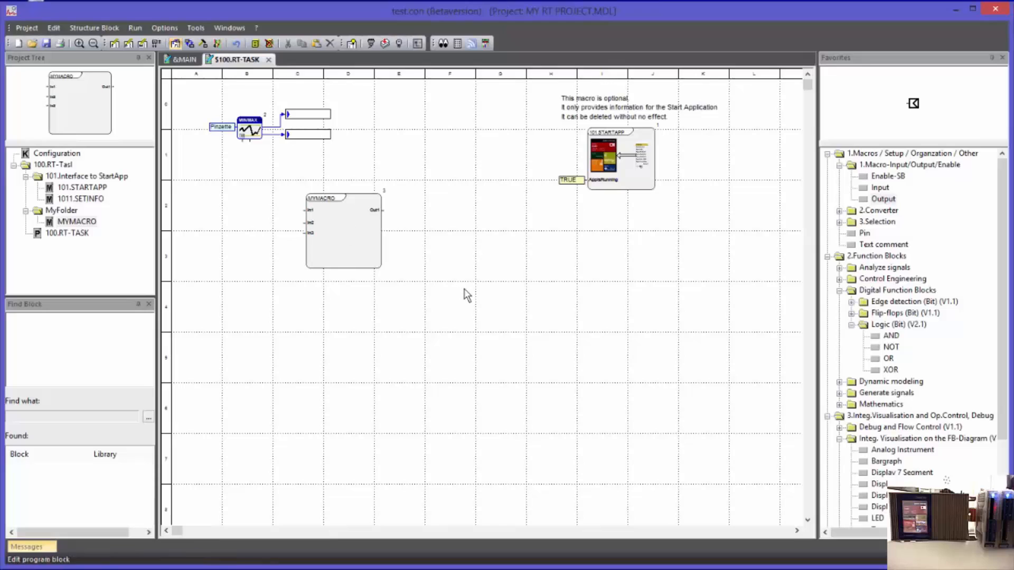